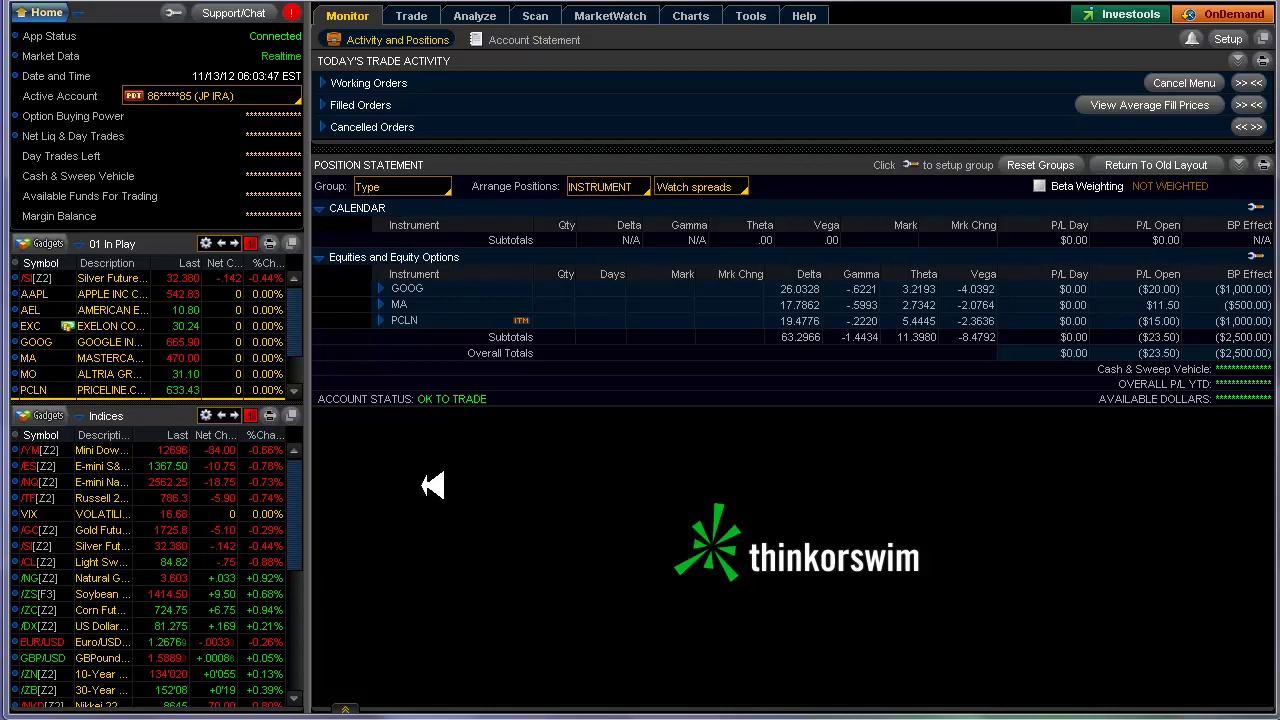
Bring up the PNRA grid charts showing the 166.07 alert above the 163.83 price.
scroll(307, 313, down, 1)
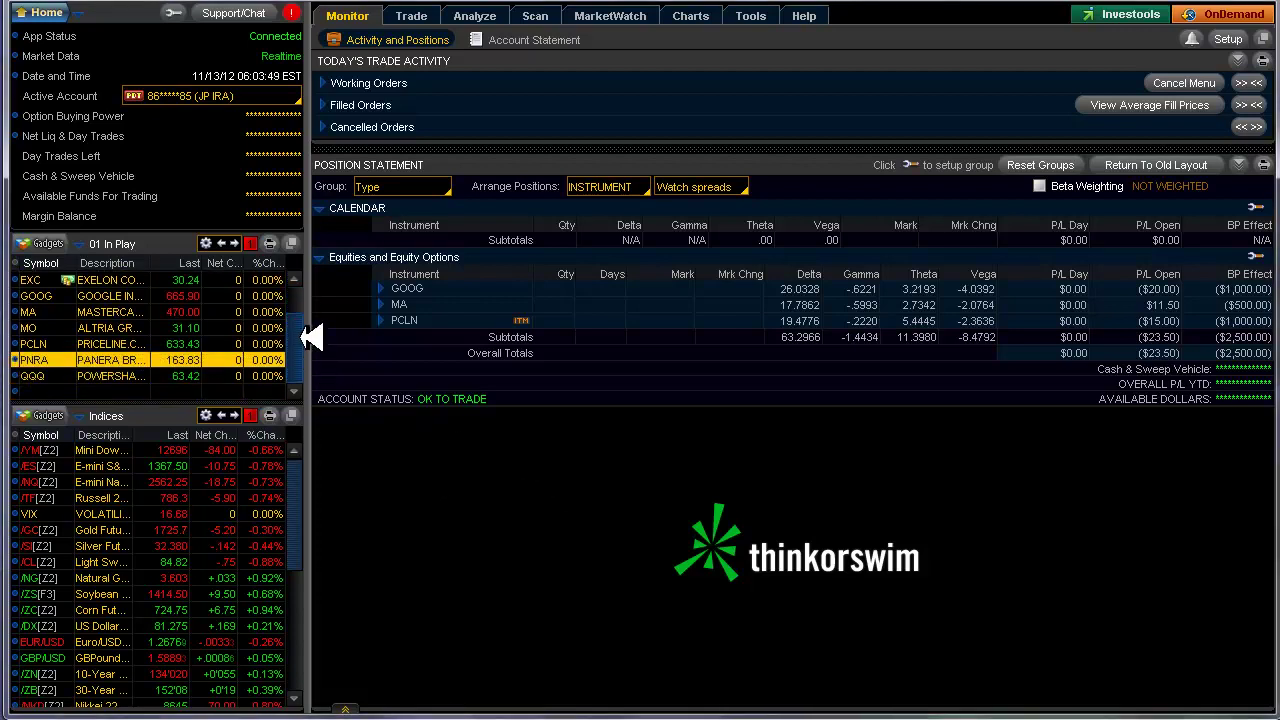
scroll(304, 335, up, 1)
scroll(313, 320, down, 1)
scroll(313, 330, down, 2)
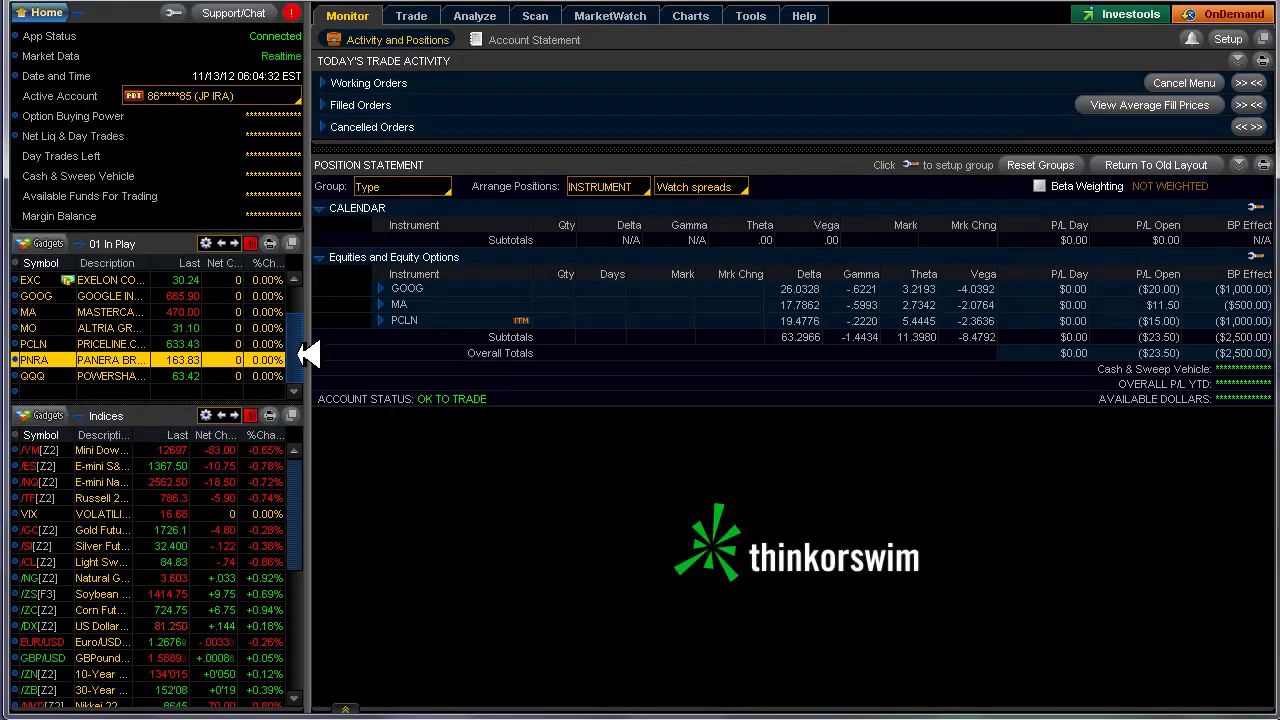
scroll(308, 355, up, 2)
scroll(310, 358, down, 2)
key(alt+Tab)
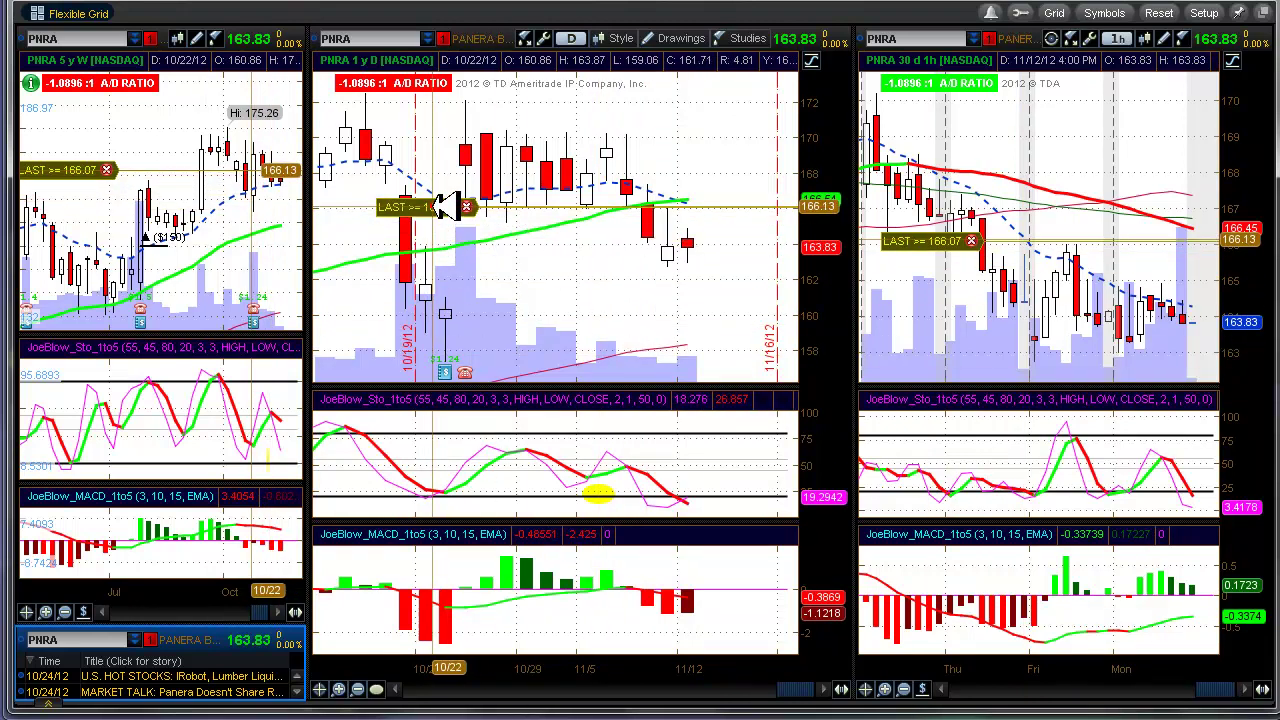
Lower the PNRA alert to 165.01, confirm the replacement, and return to the Monitor window.
drag(447, 206, 447, 227)
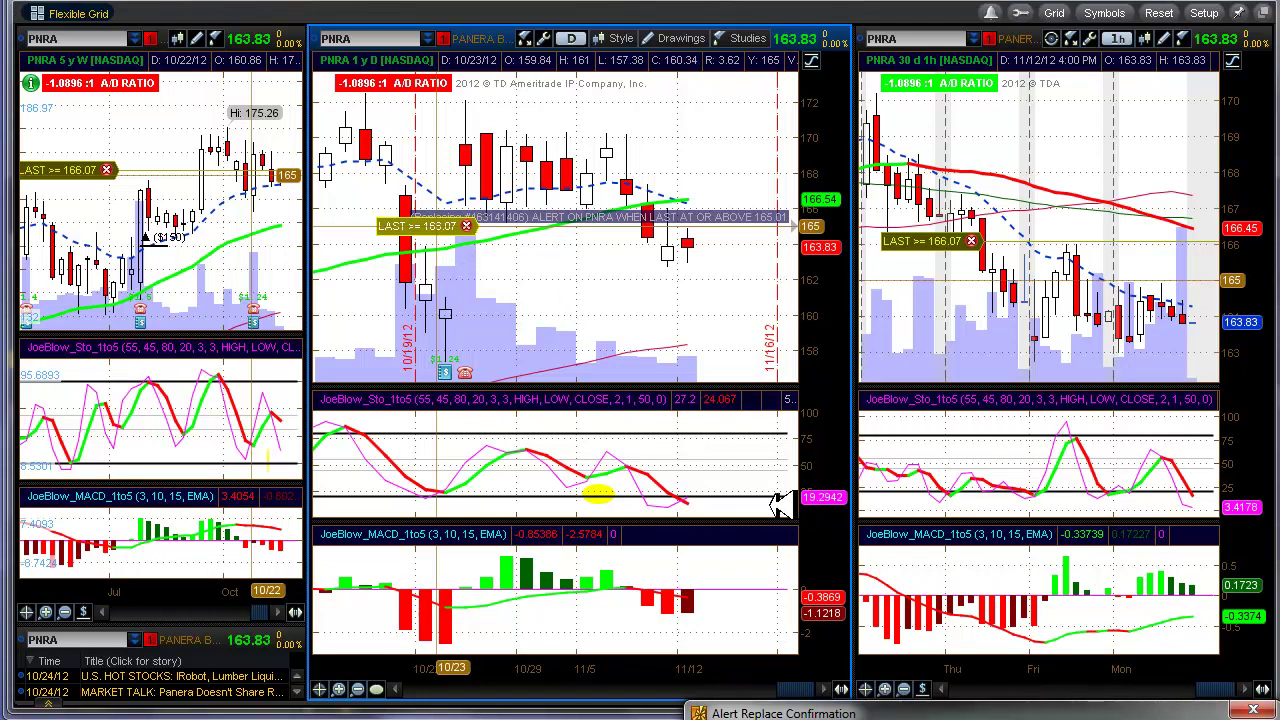
click(790, 713)
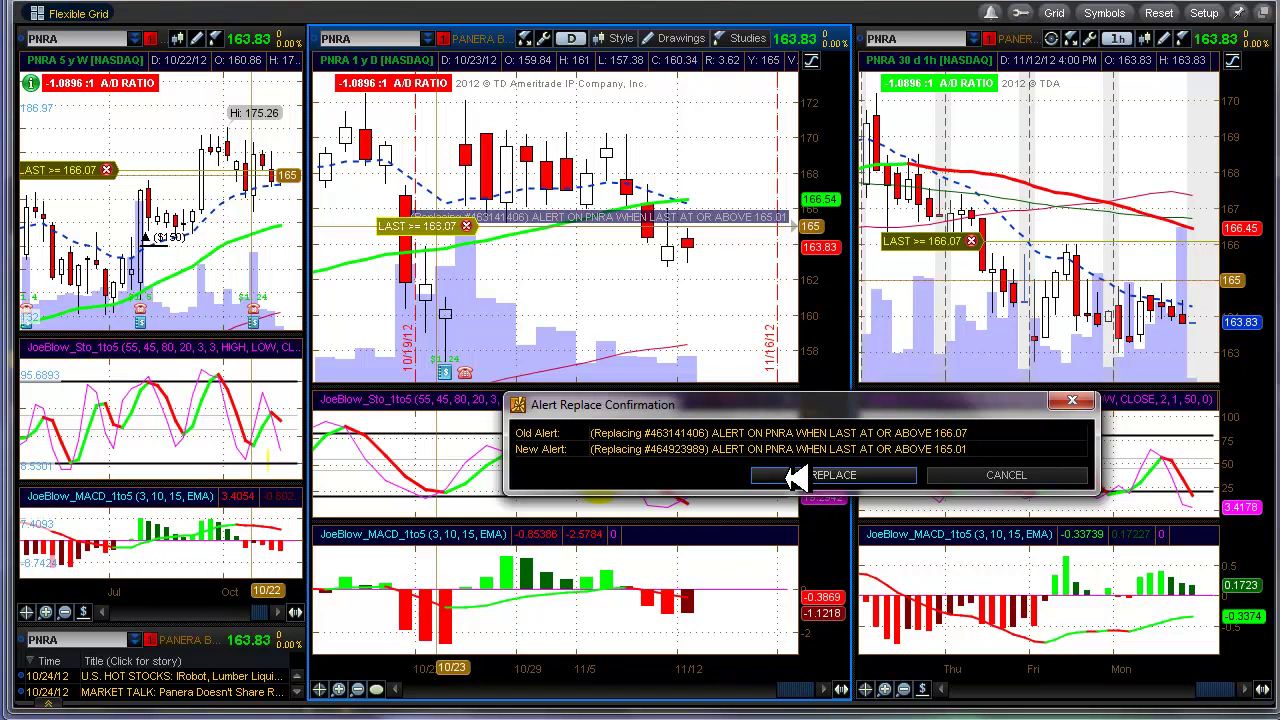
click(795, 476)
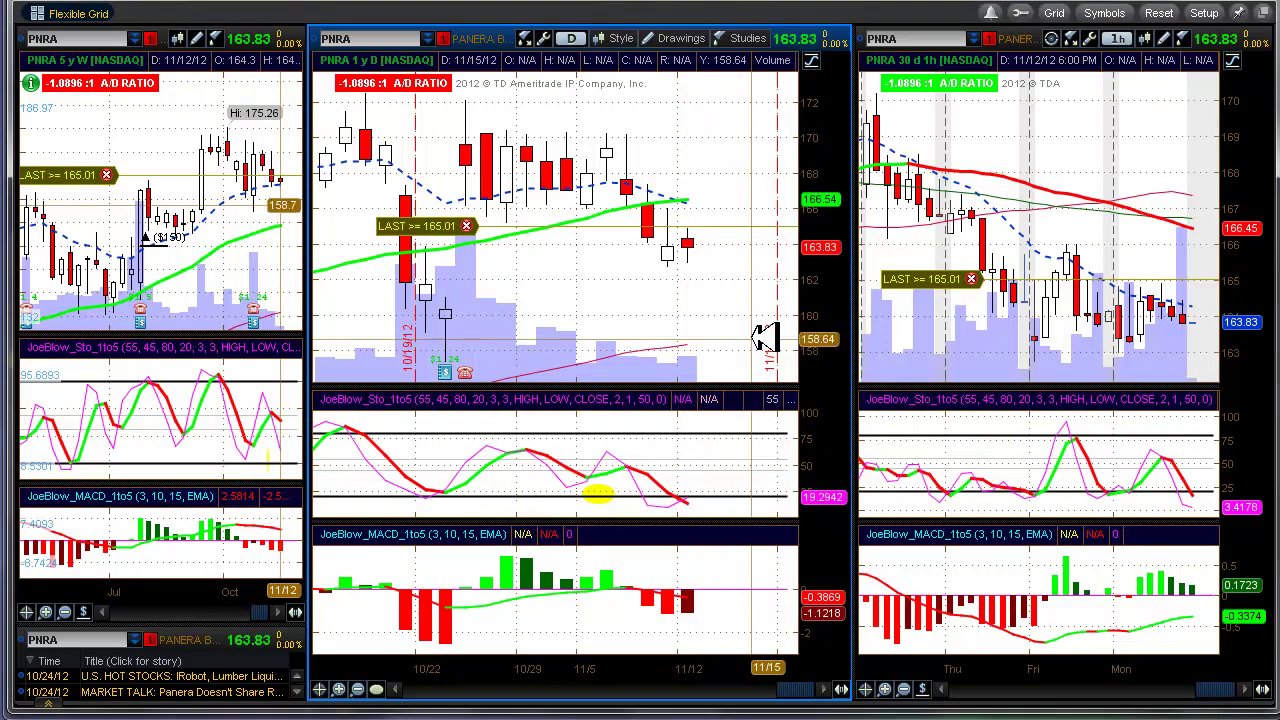
key(alt+Tab)
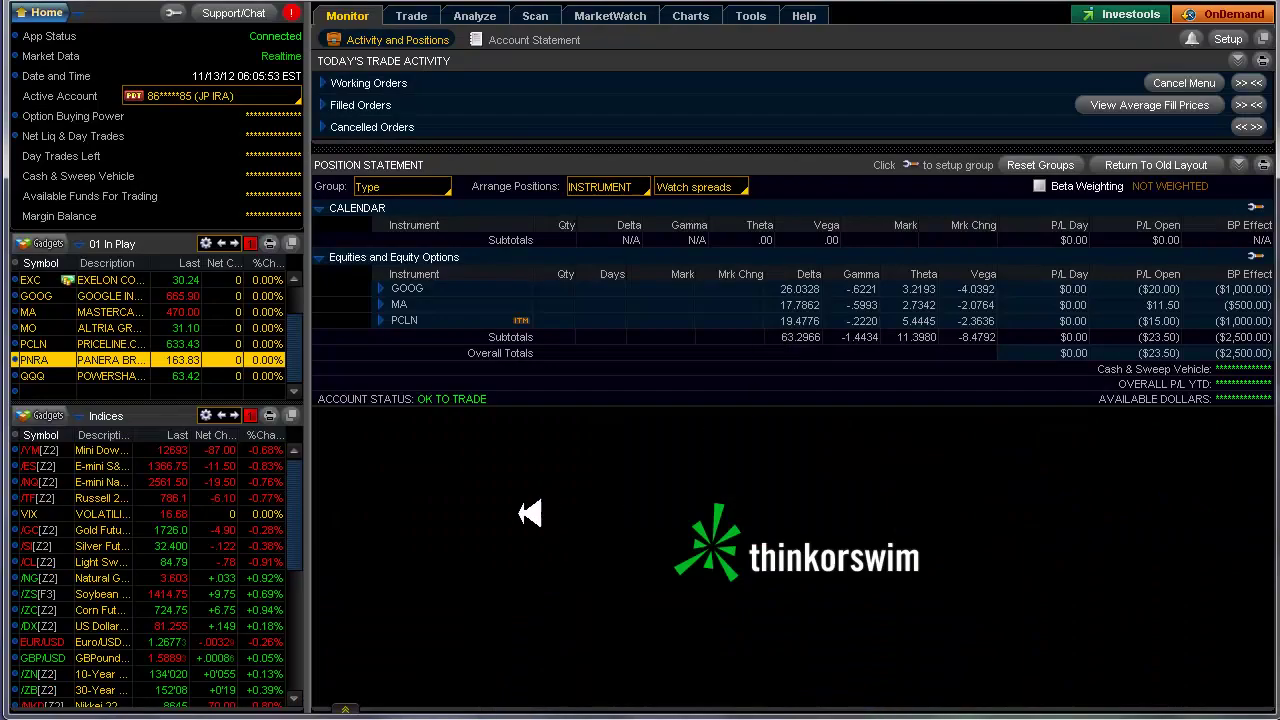
Load GOOG into the Analyze page's risk profile.
click(474, 16)
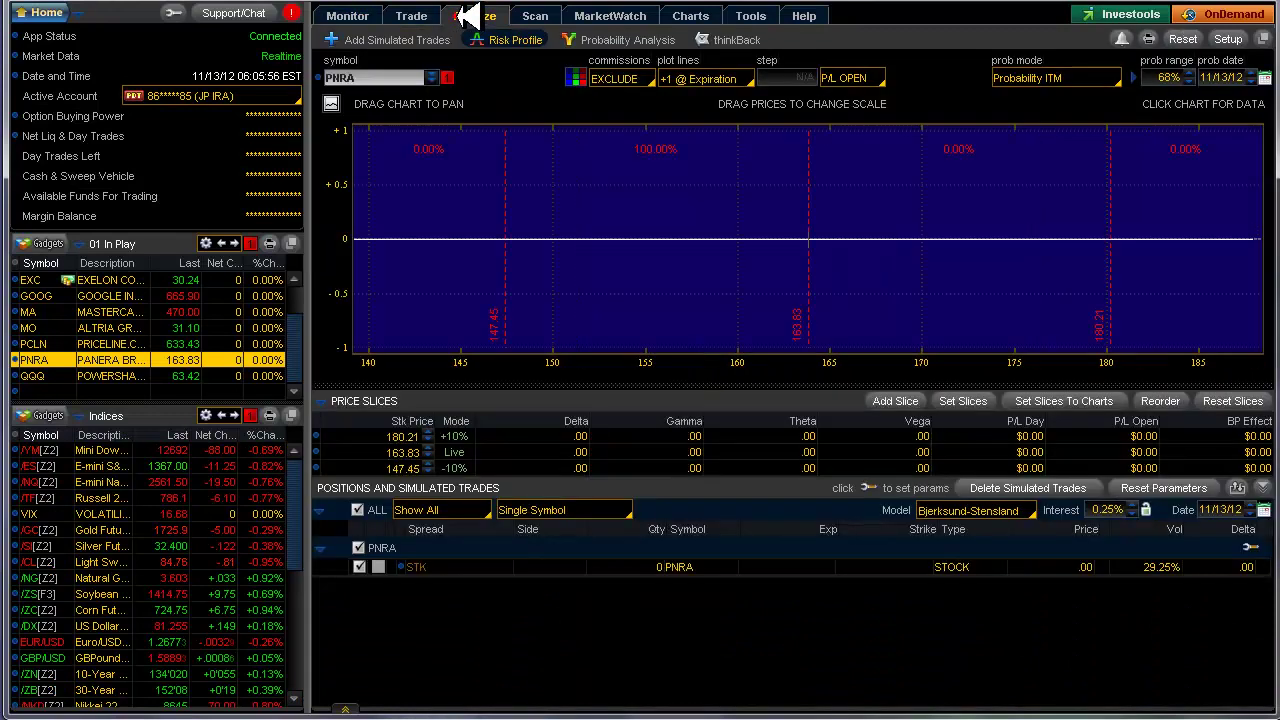
click(56, 295)
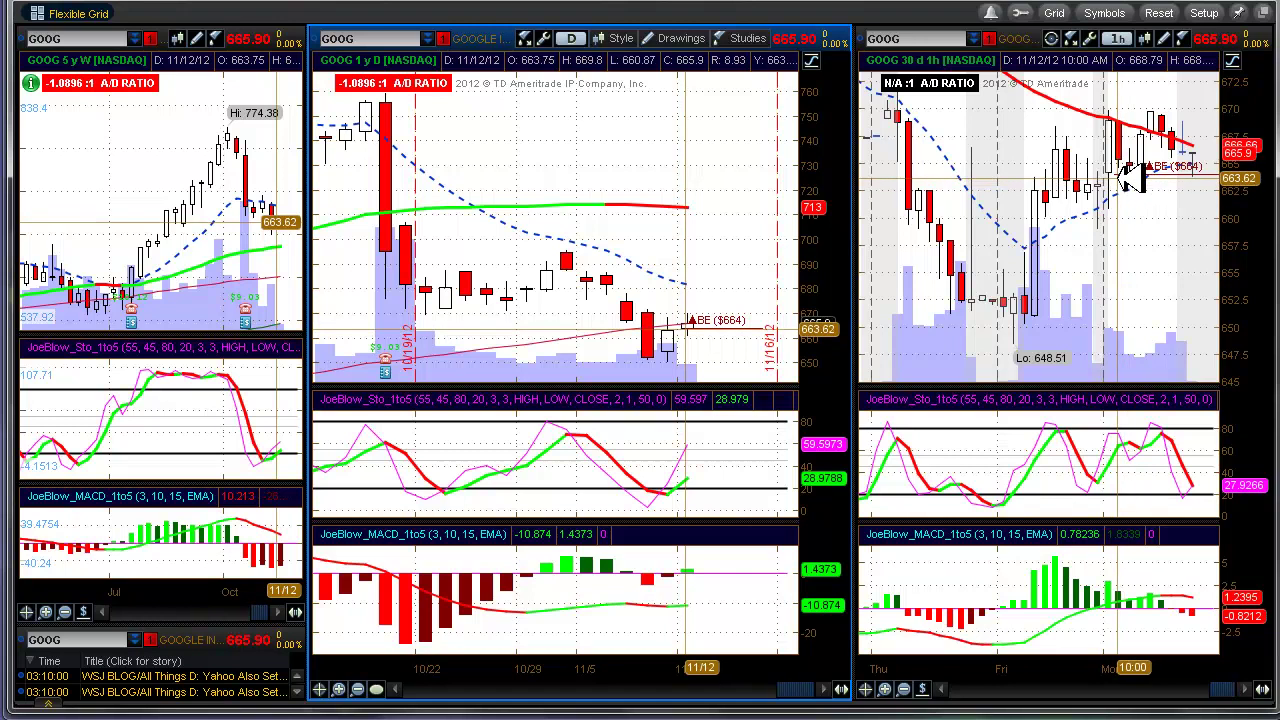
Edit GOOG's BE price line at 664 so it extends through 11/16/12.
mouse_move(1136, 175)
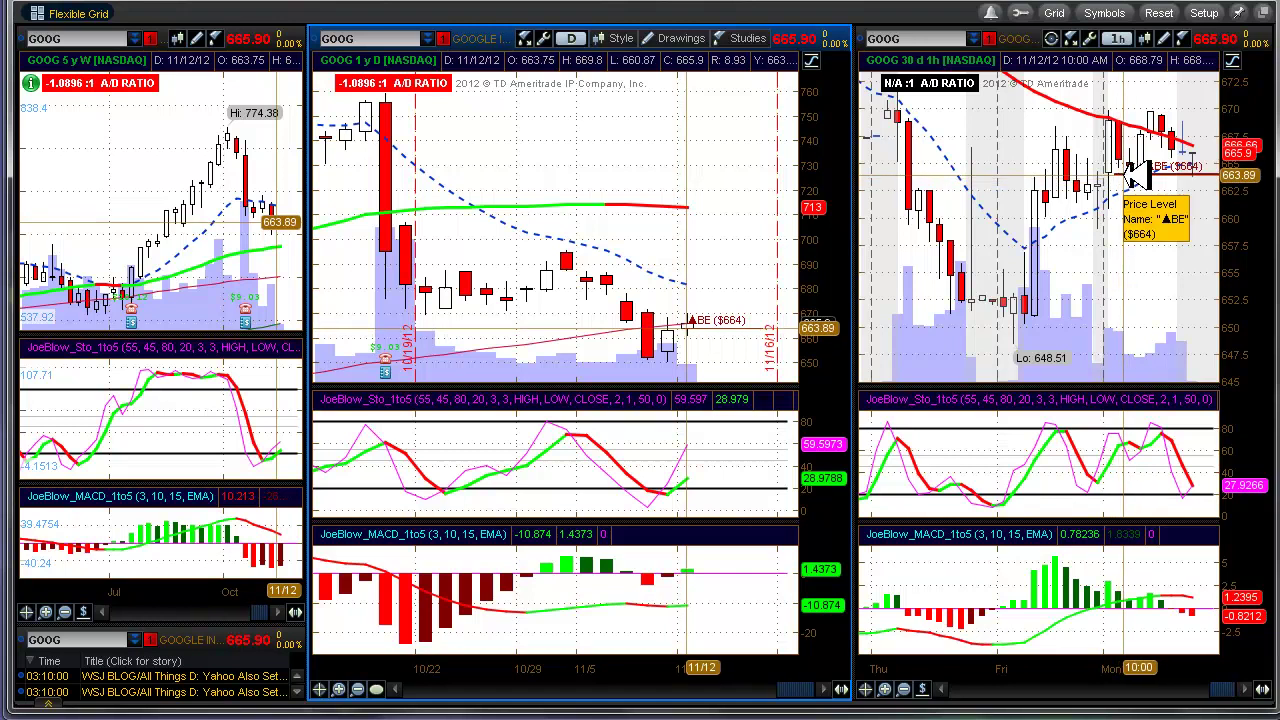
right_click(1136, 175)
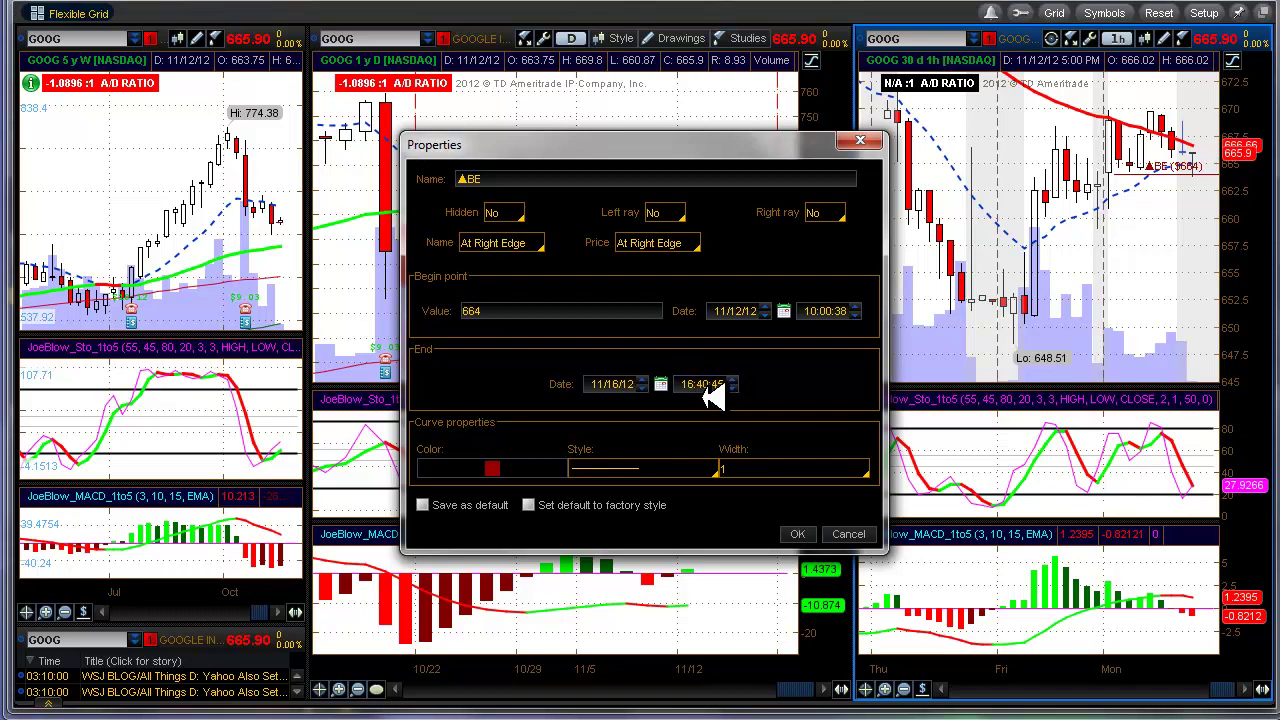
click(688, 384)
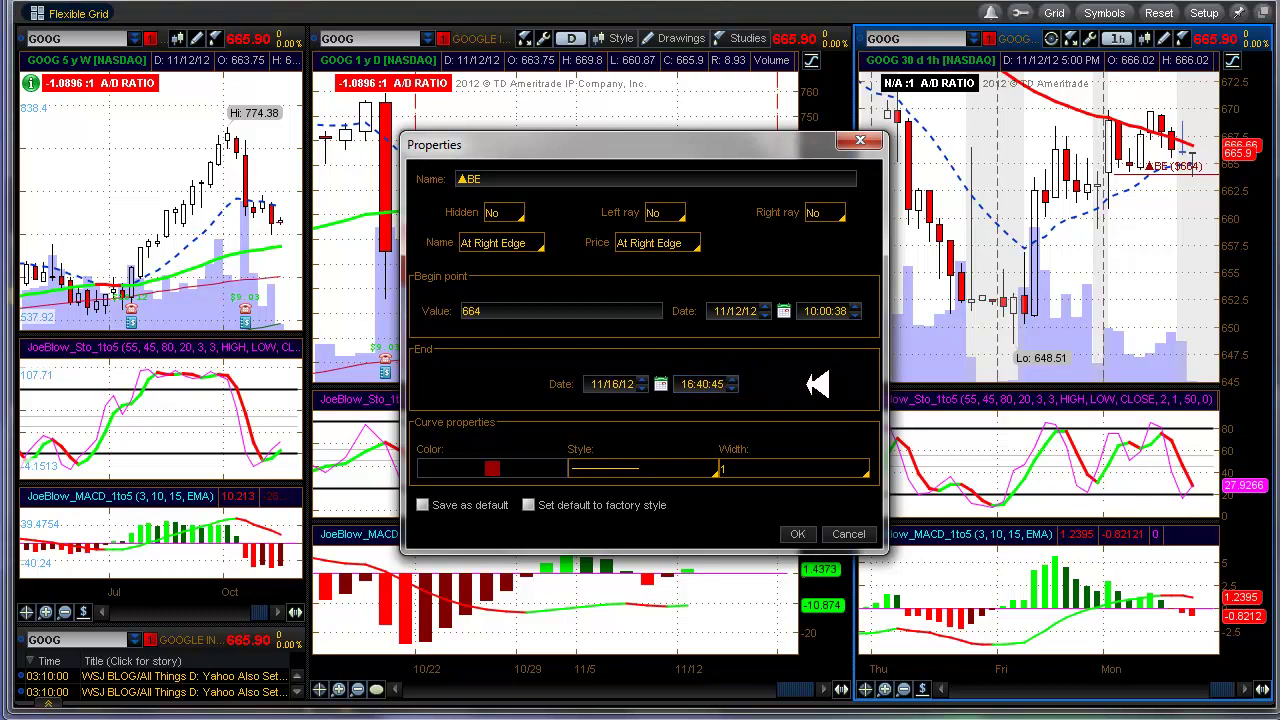
click(797, 534)
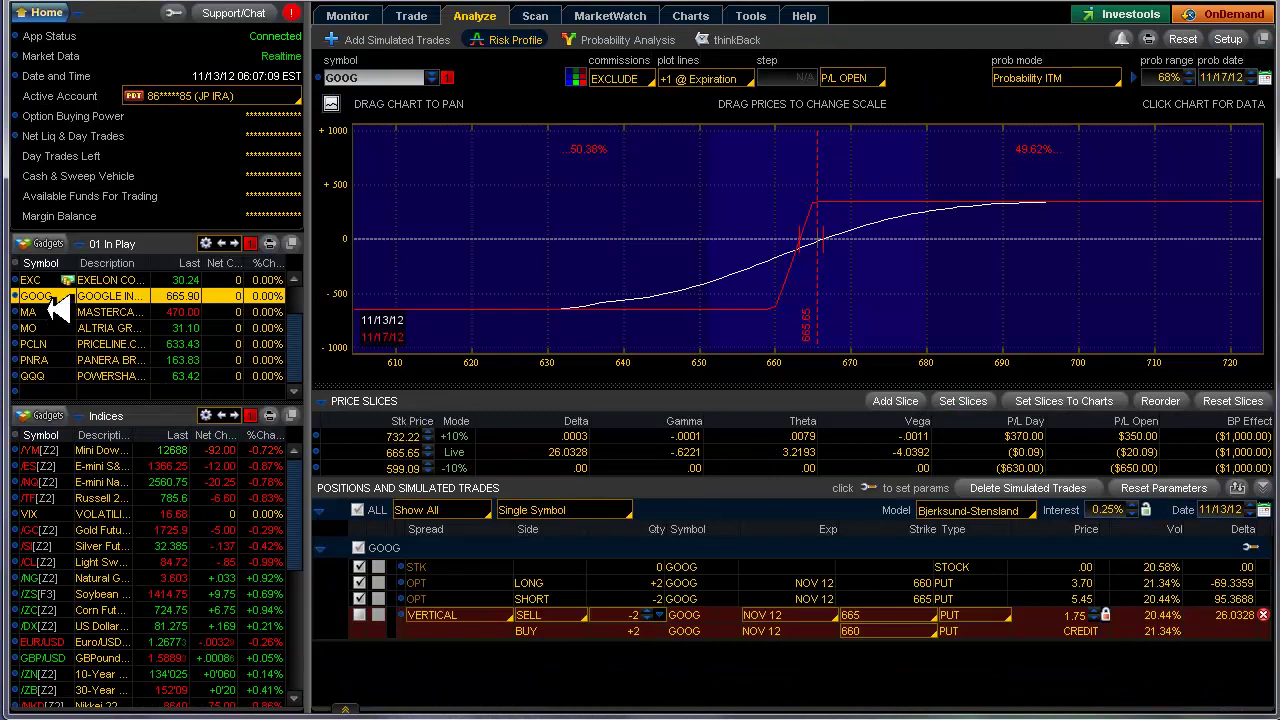
Load MA's risk profile excluding the vertical spread, then show MA's grid charts.
click(47, 312)
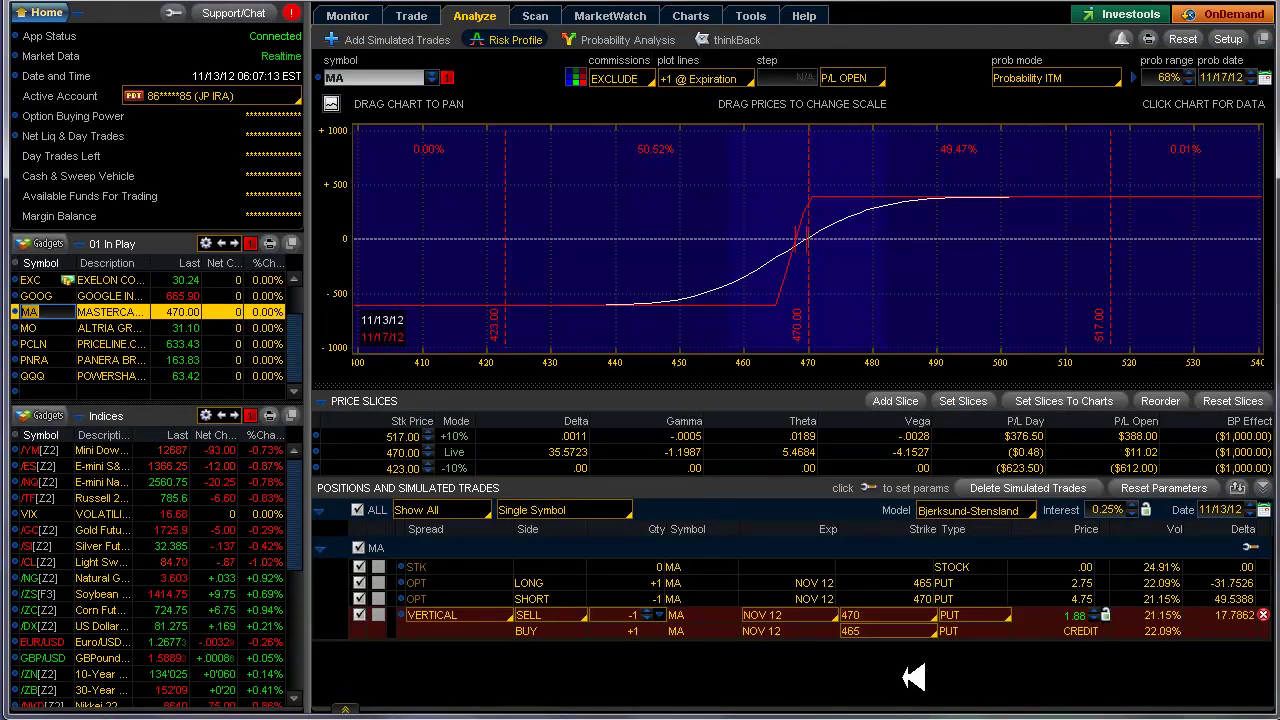
click(359, 614)
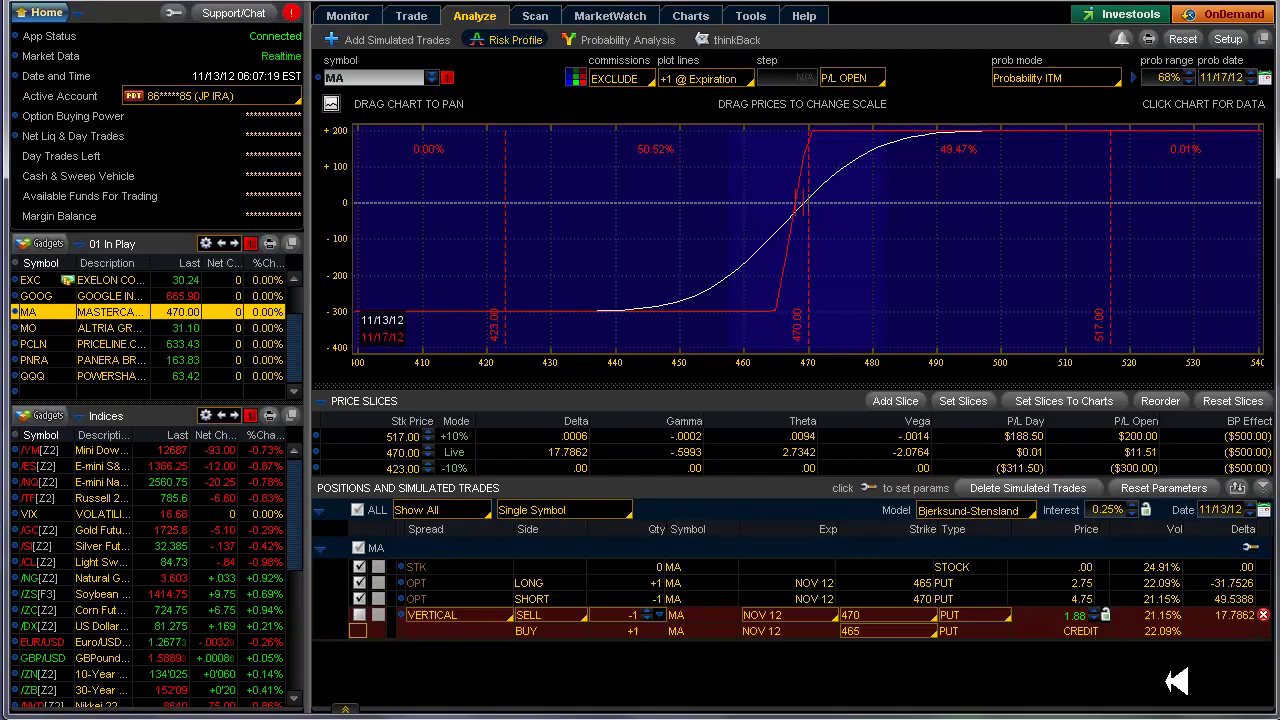
key(alt+Tab)
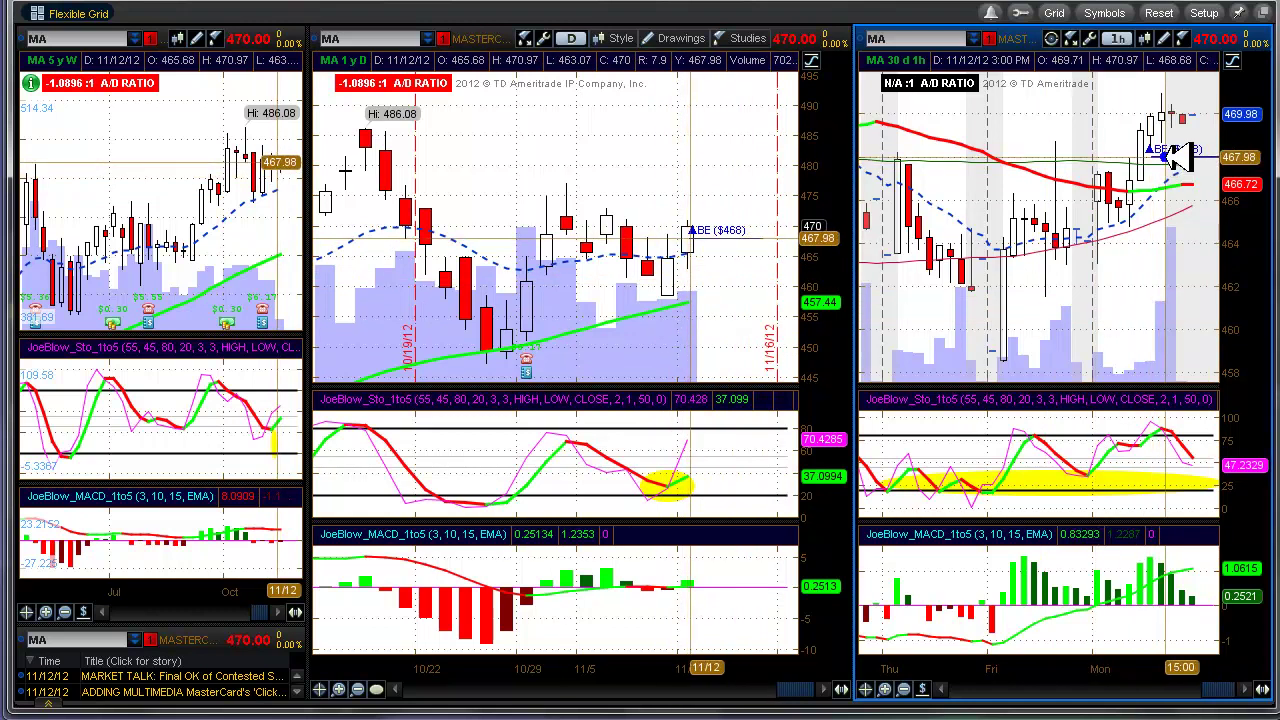
Confirm MA's 468 BE line properties so it runs through 11/16/12.
right_click(1164, 155)
click(1140, 209)
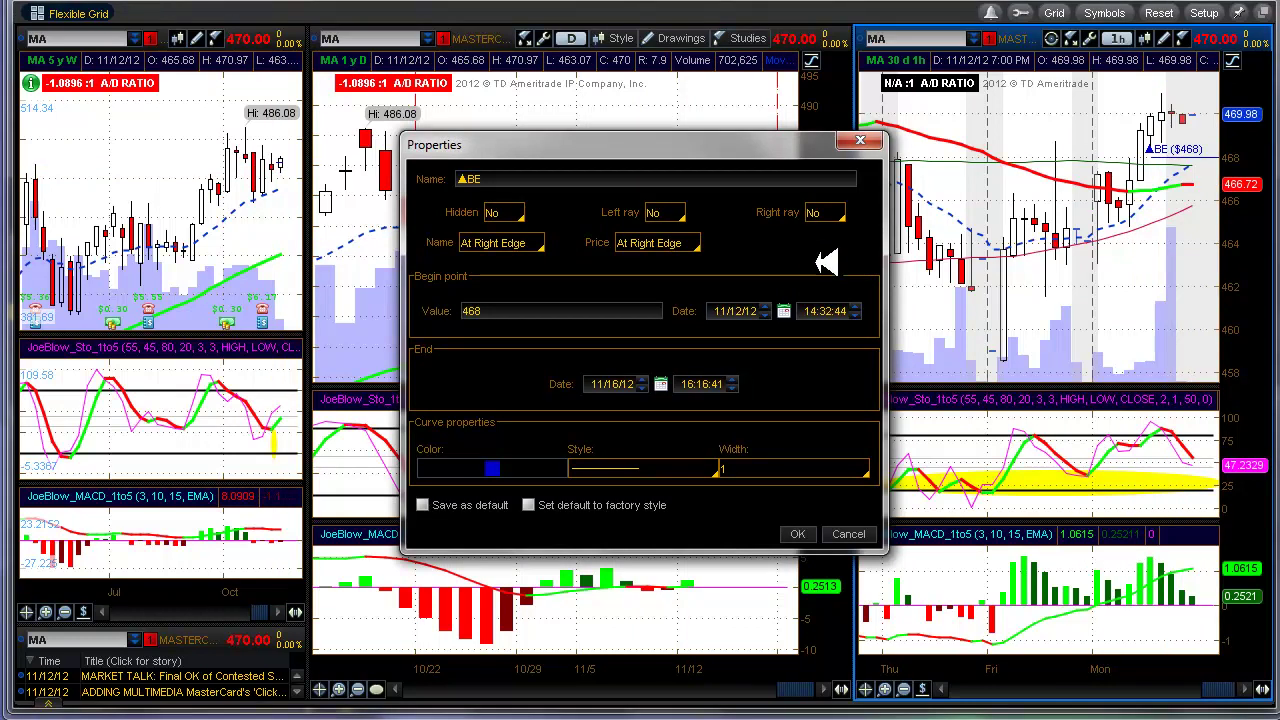
click(799, 534)
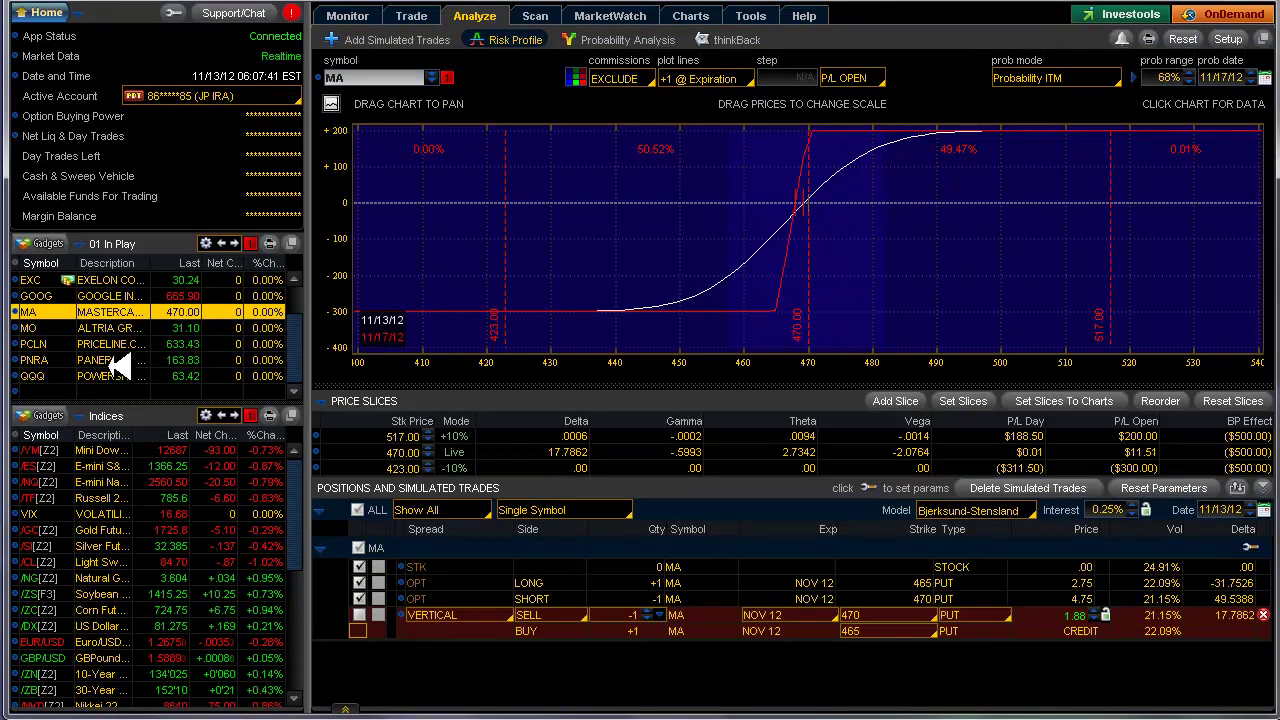
Load PCLN's risk profile excluding the vertical spread, then show PCLN's grid charts.
click(63, 343)
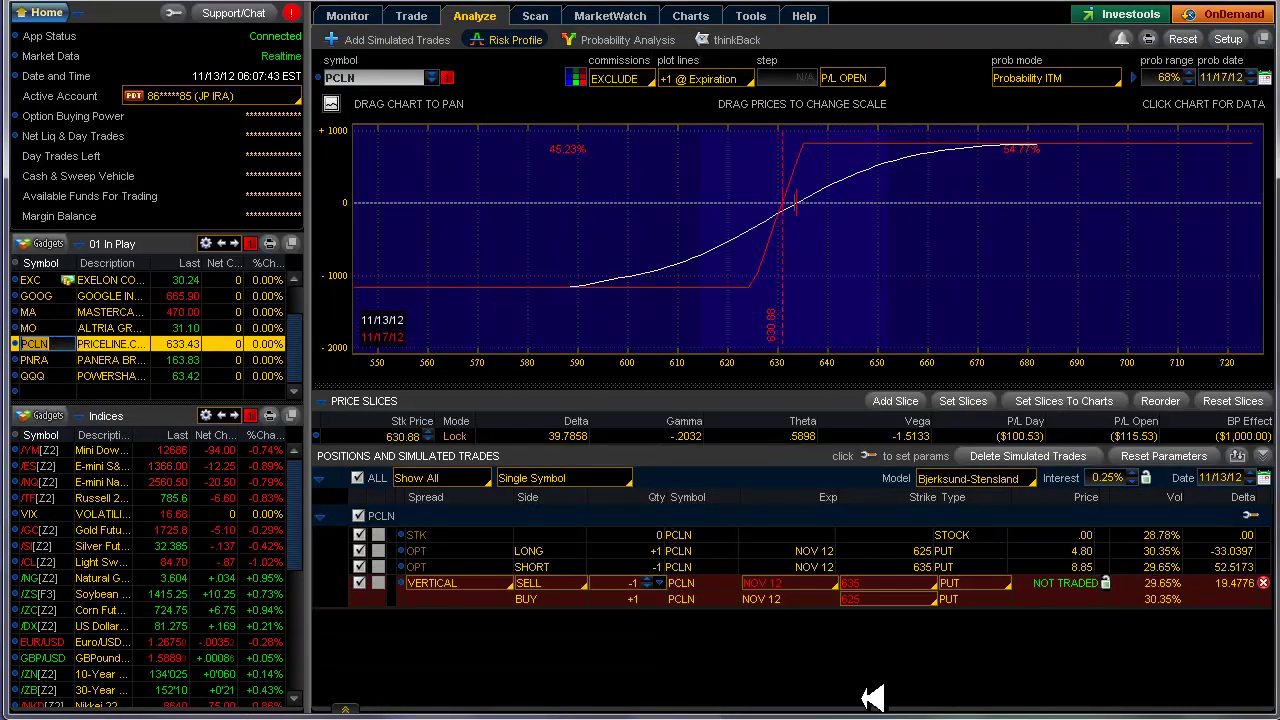
click(359, 583)
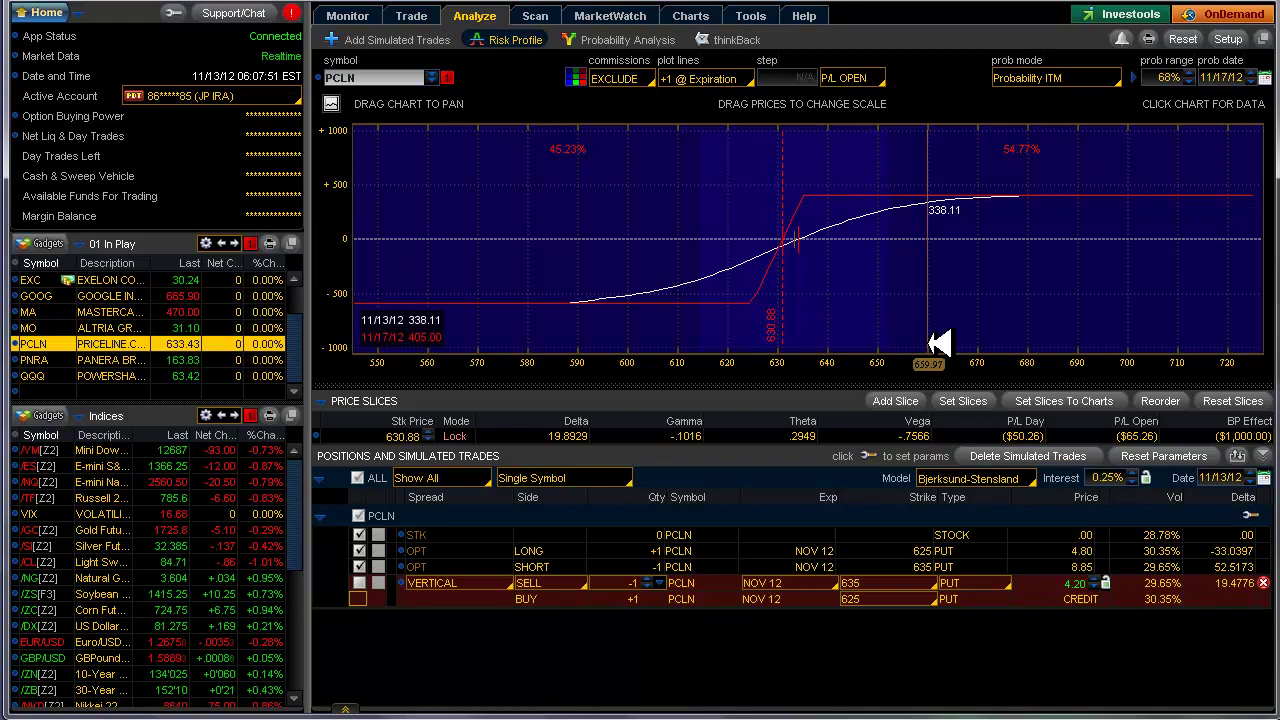
key(alt+Tab)
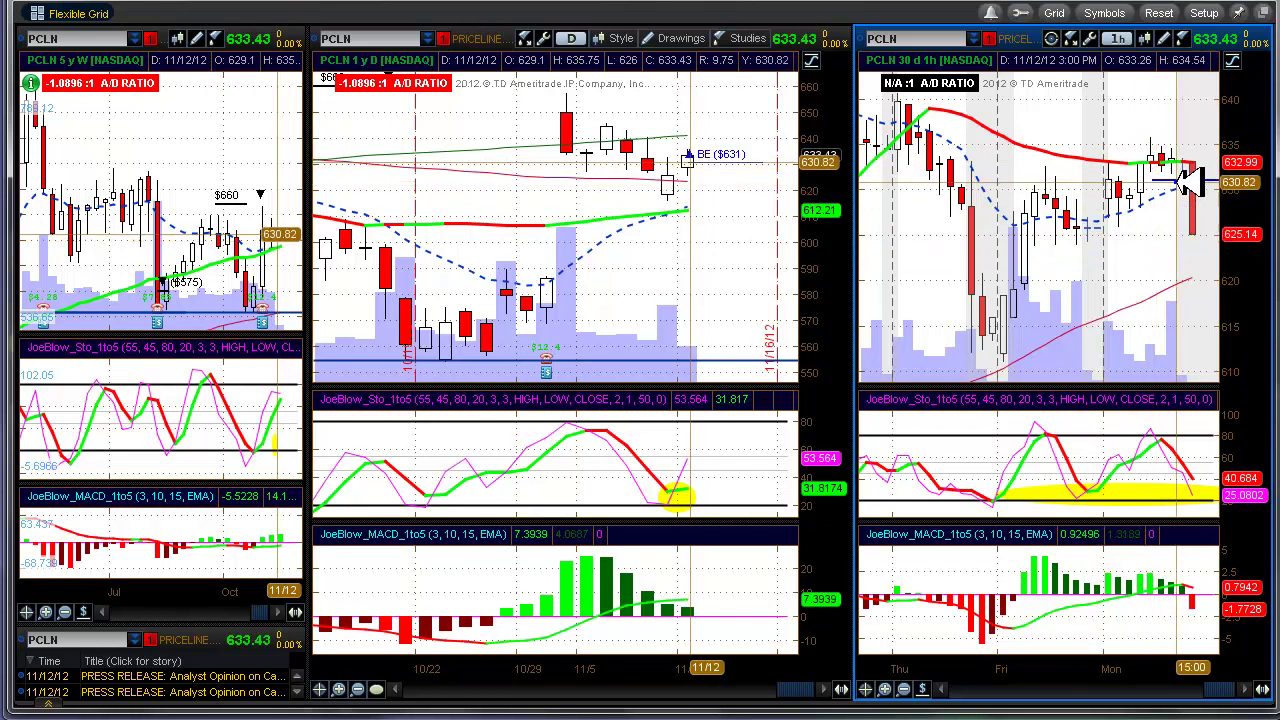
Apply properties to PCLN's 631 BE line so it runs through 11/16/12.
right_click(1188, 179)
click(1163, 235)
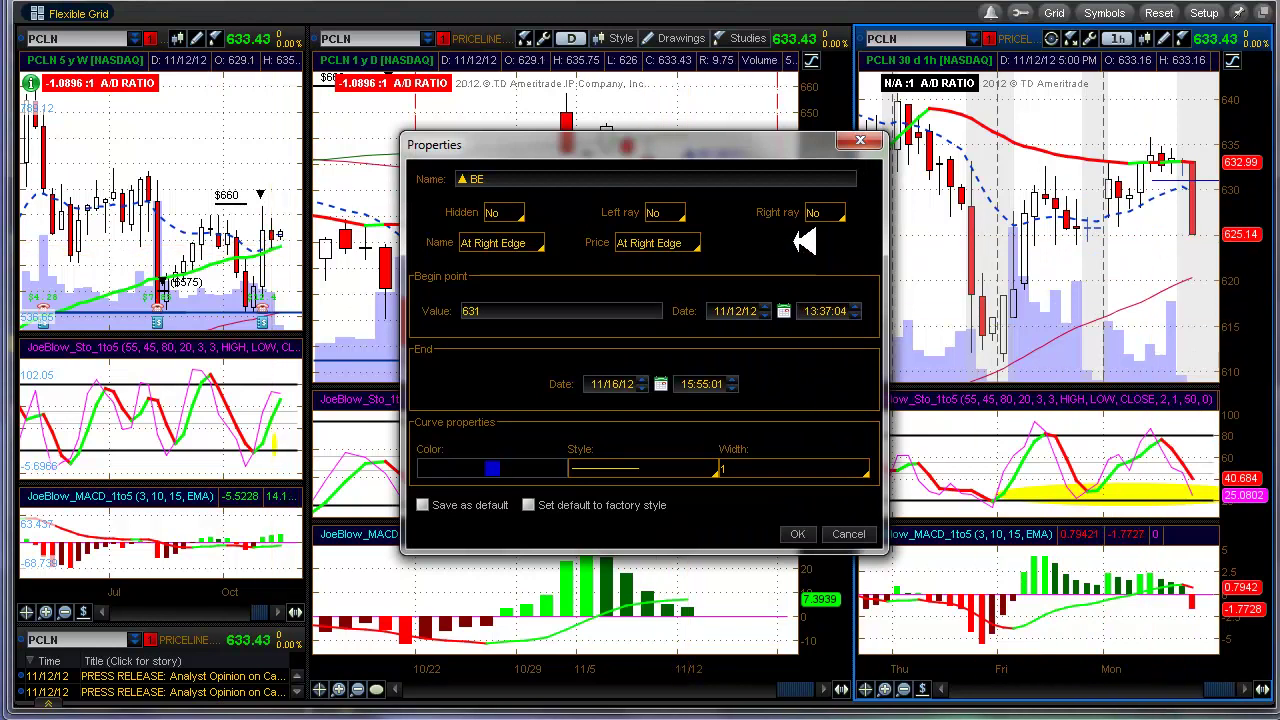
click(790, 534)
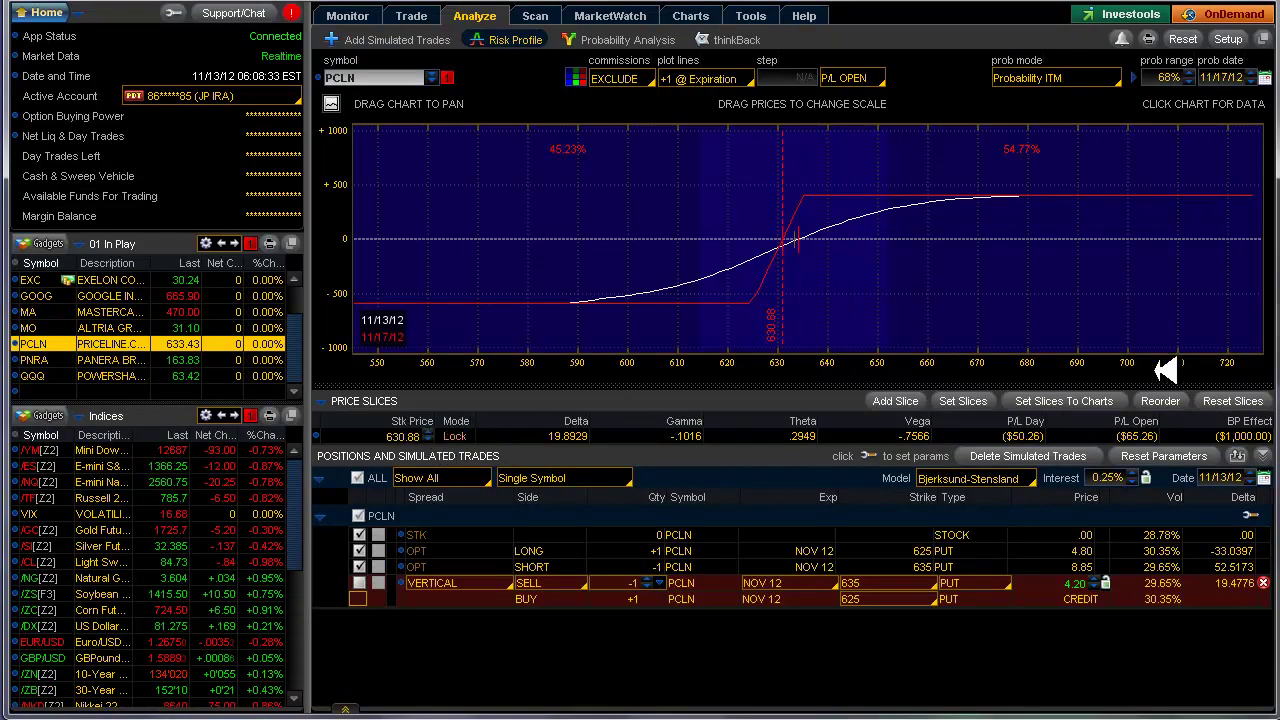
Restore the +10%, Live and -10% slices and compare PCLN's 631 BE line with its breakeven.
click(1222, 400)
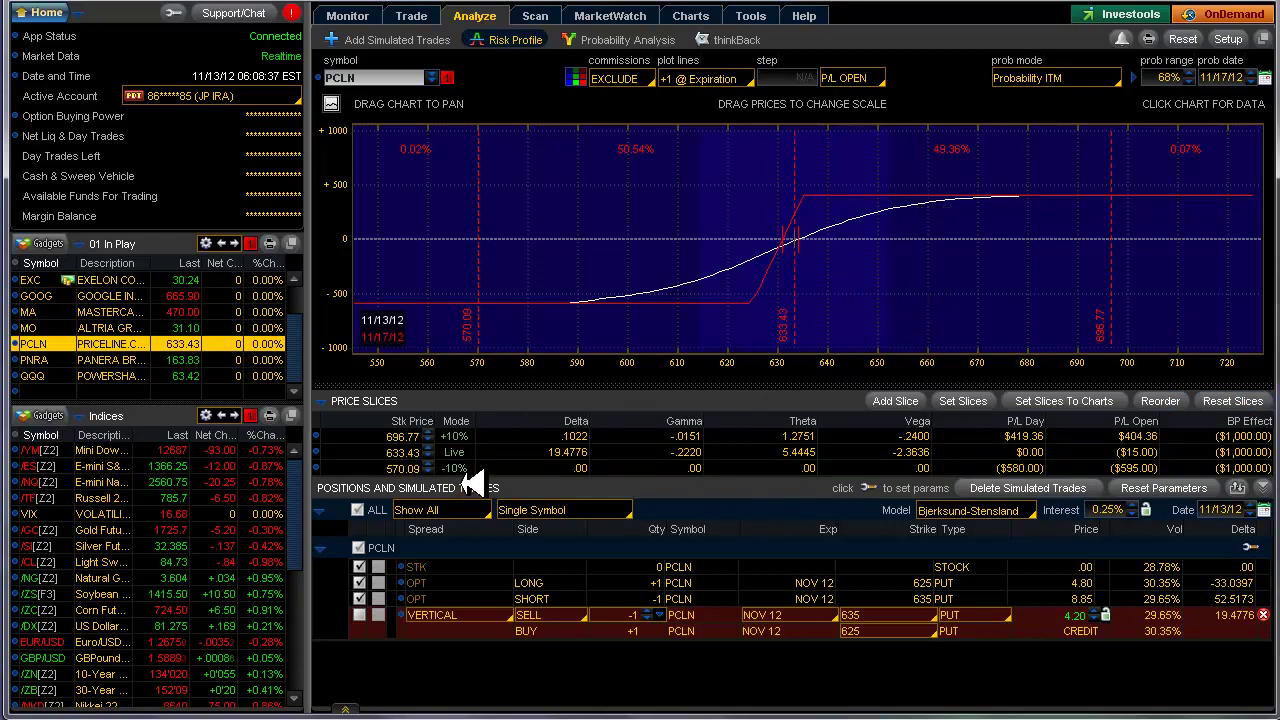
key(alt+Tab)
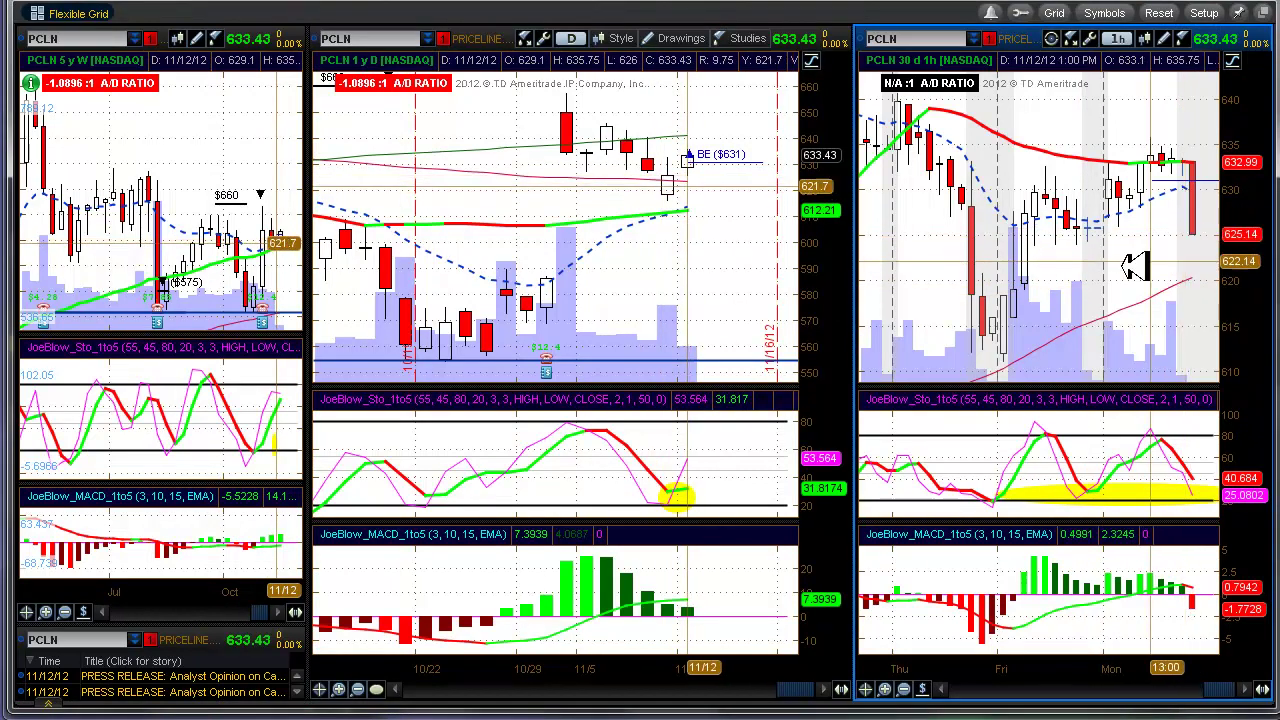
key(alt+Tab)
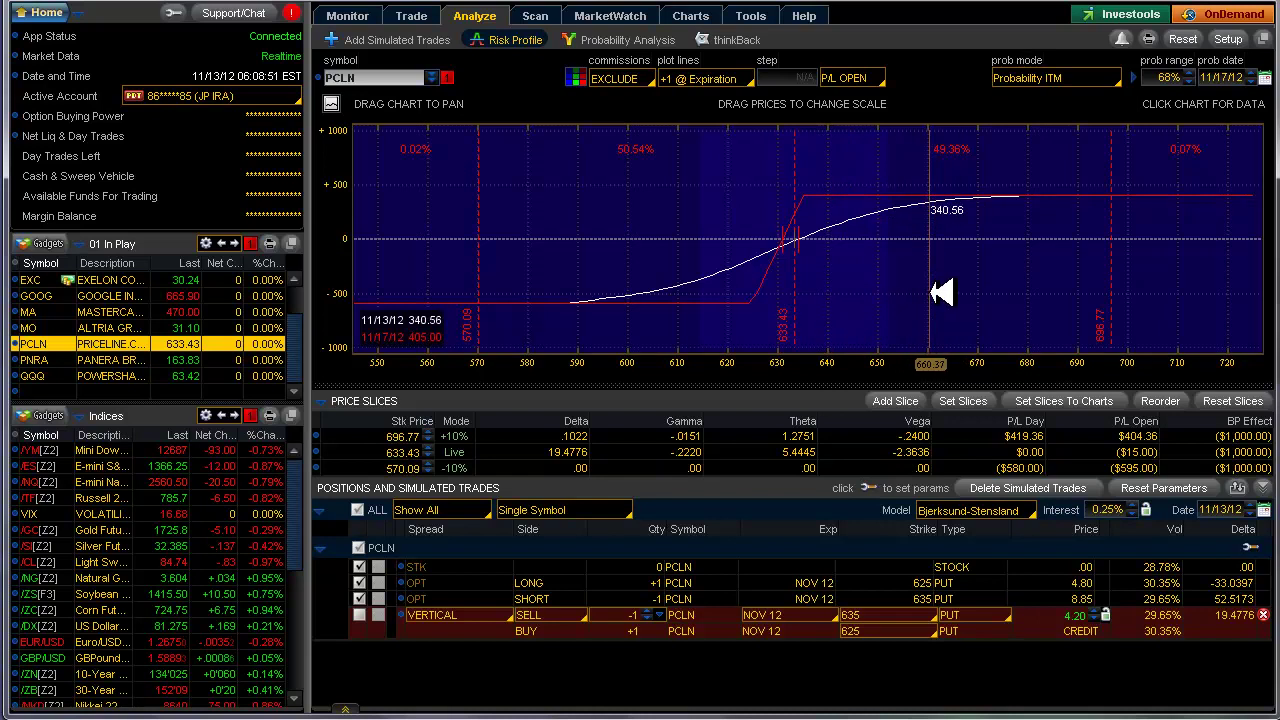
key(alt+Tab)
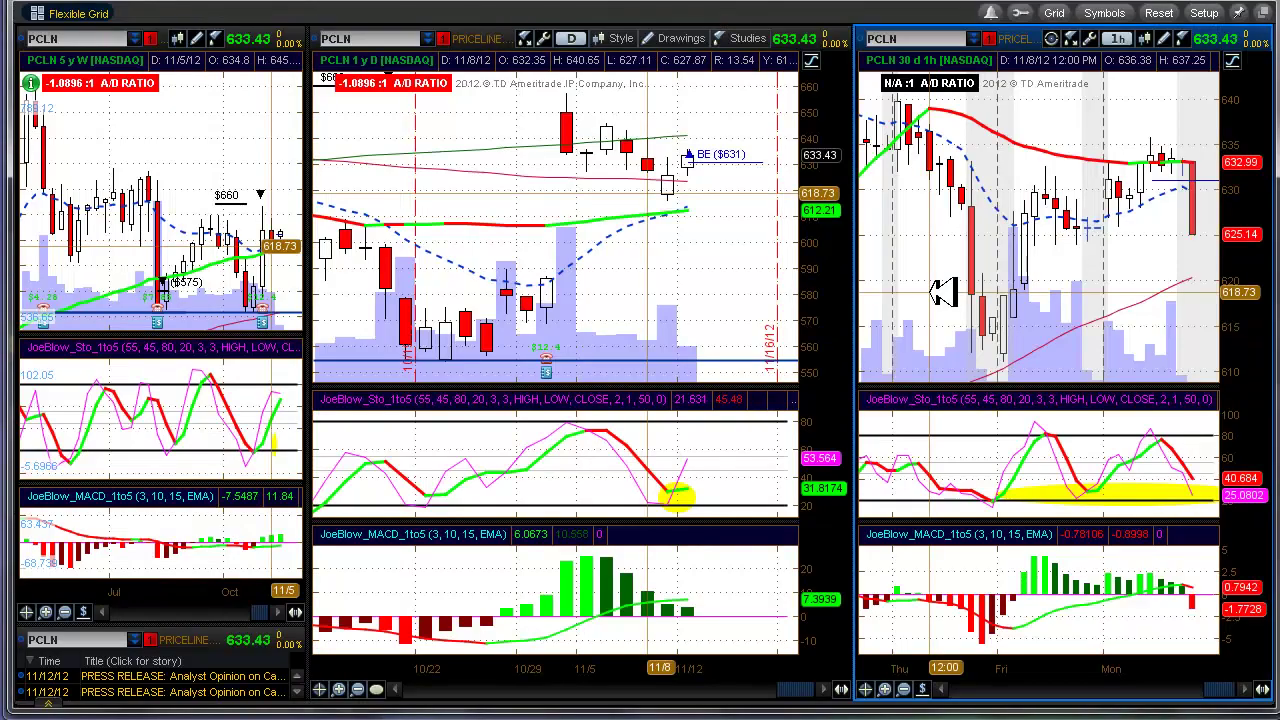
key(alt+Tab)
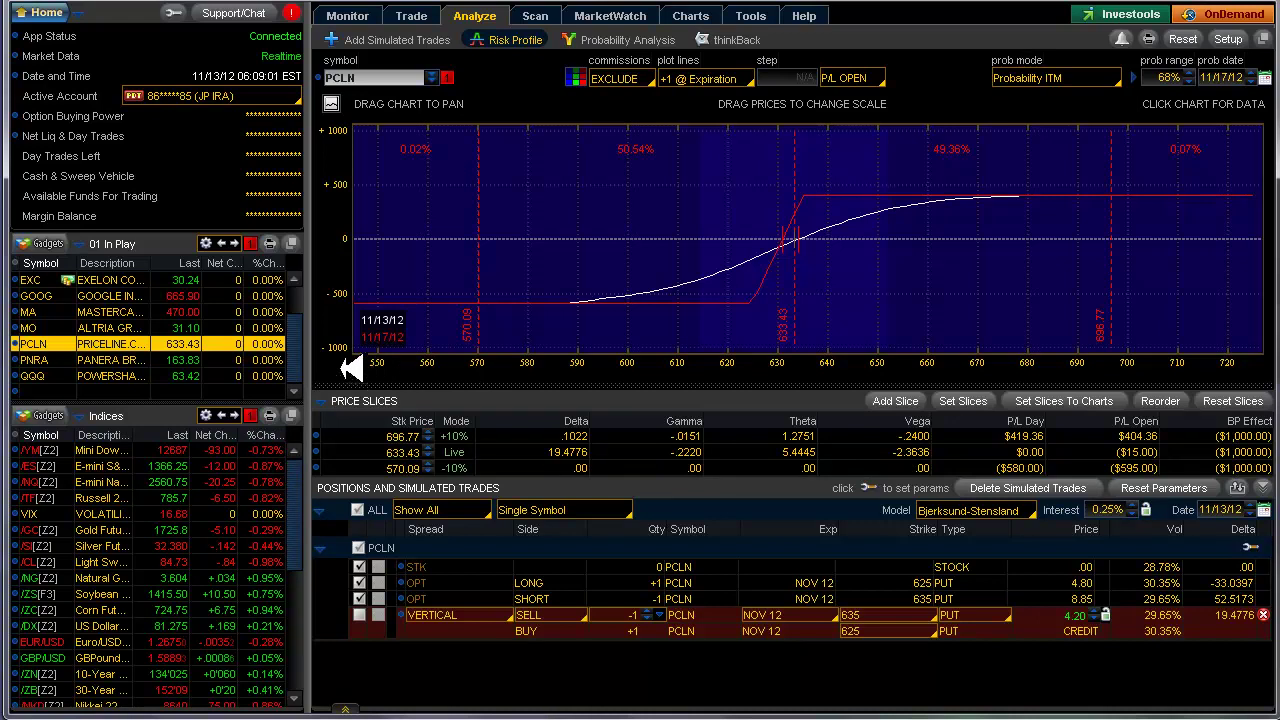
key(alt+Tab)
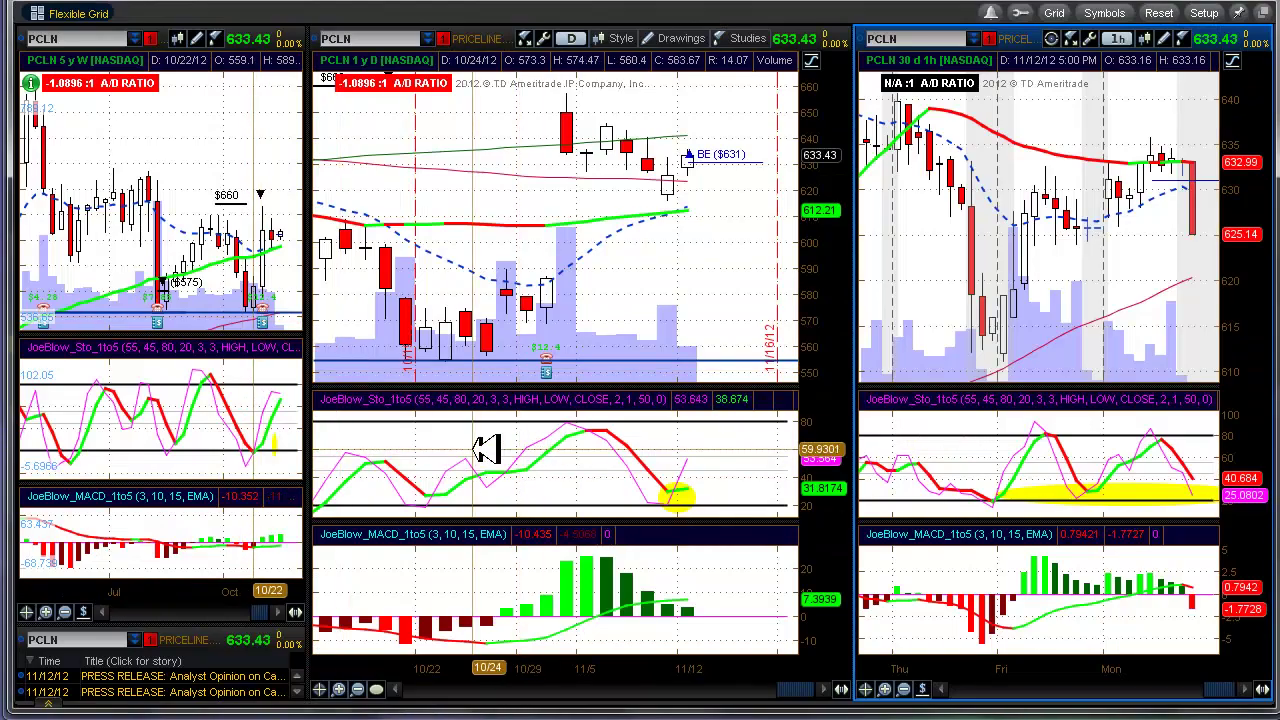
key(alt+Tab)
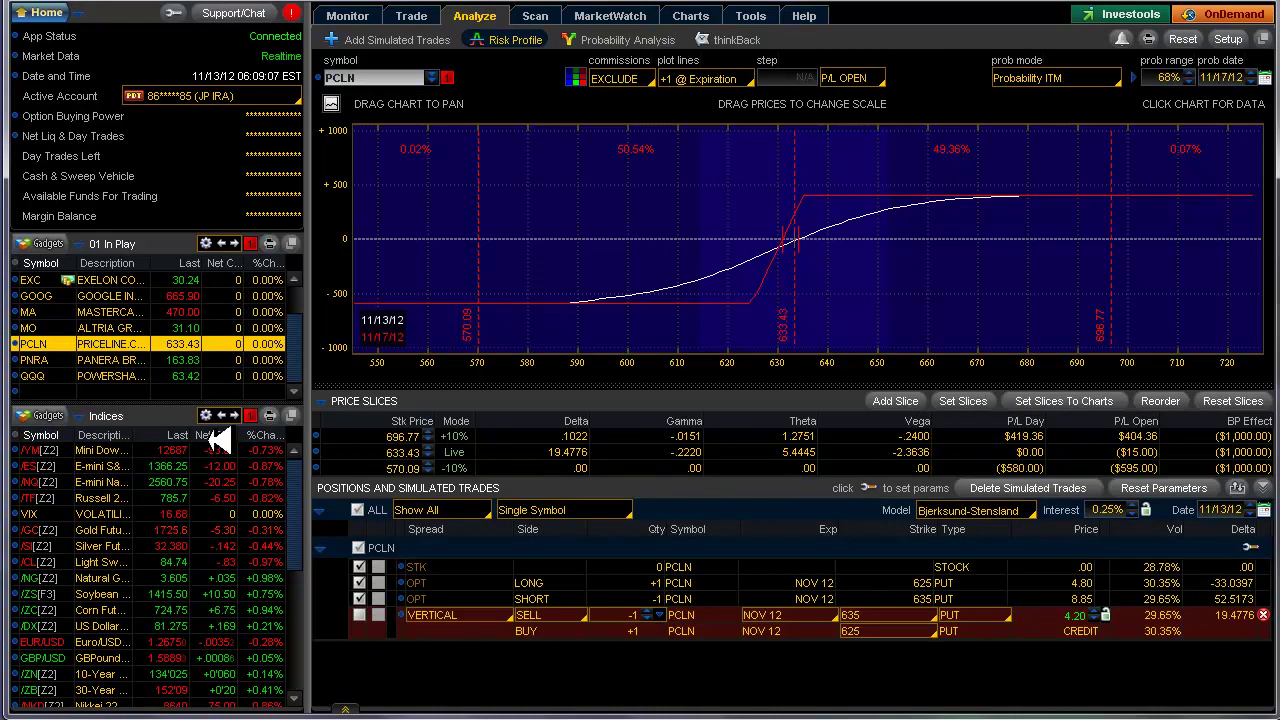
Load PNRA into the risk profile and switch the watchlist to 02 A Plus, collapsing Indices.
click(68, 359)
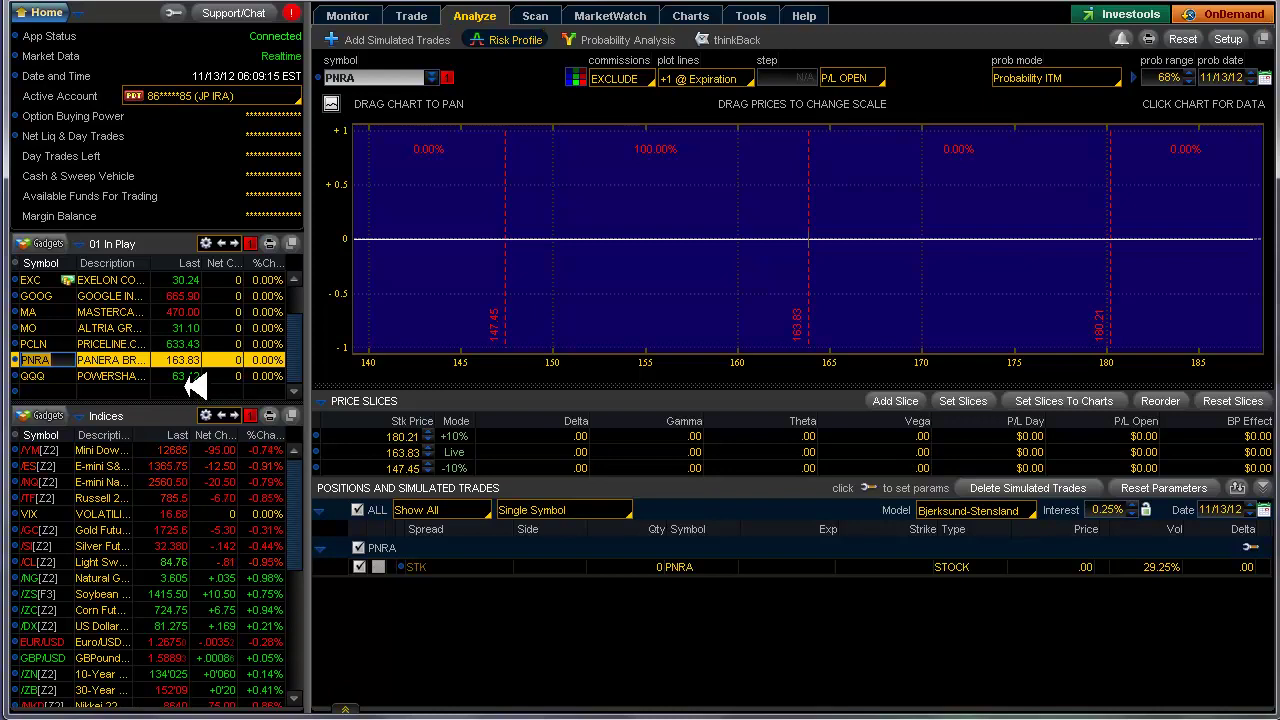
click(210, 244)
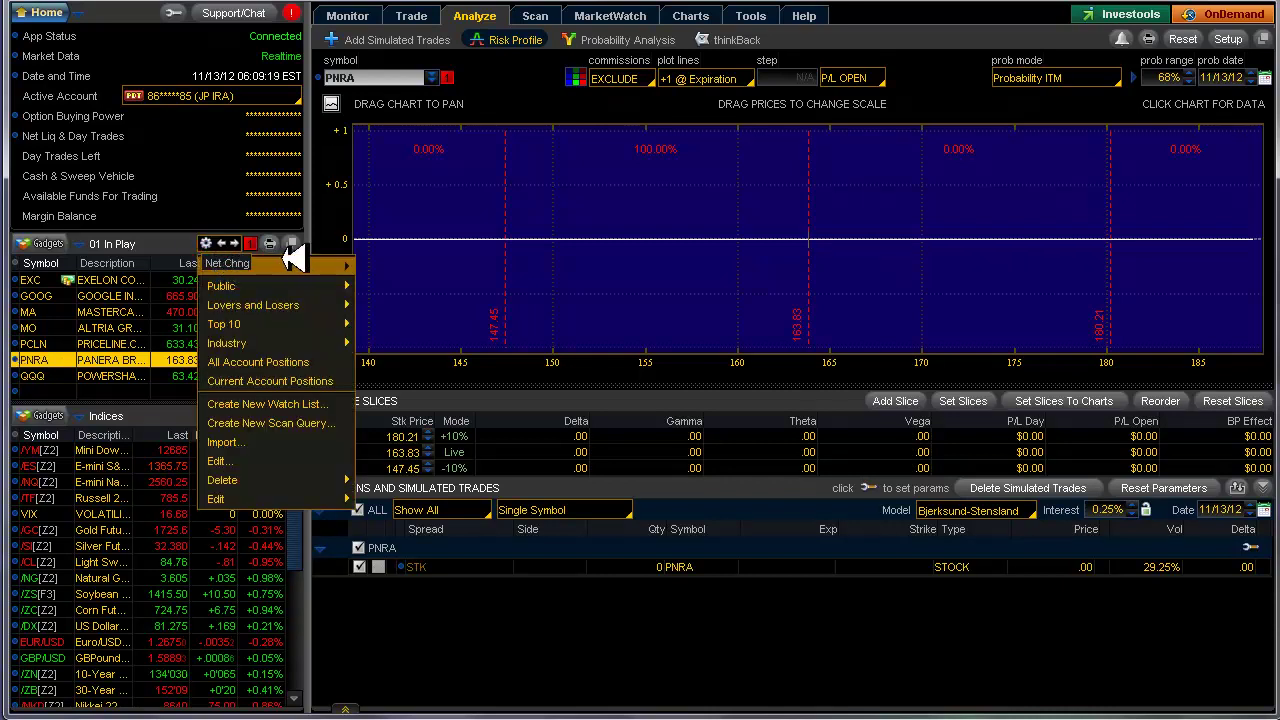
mouse_move(326, 260)
click(386, 286)
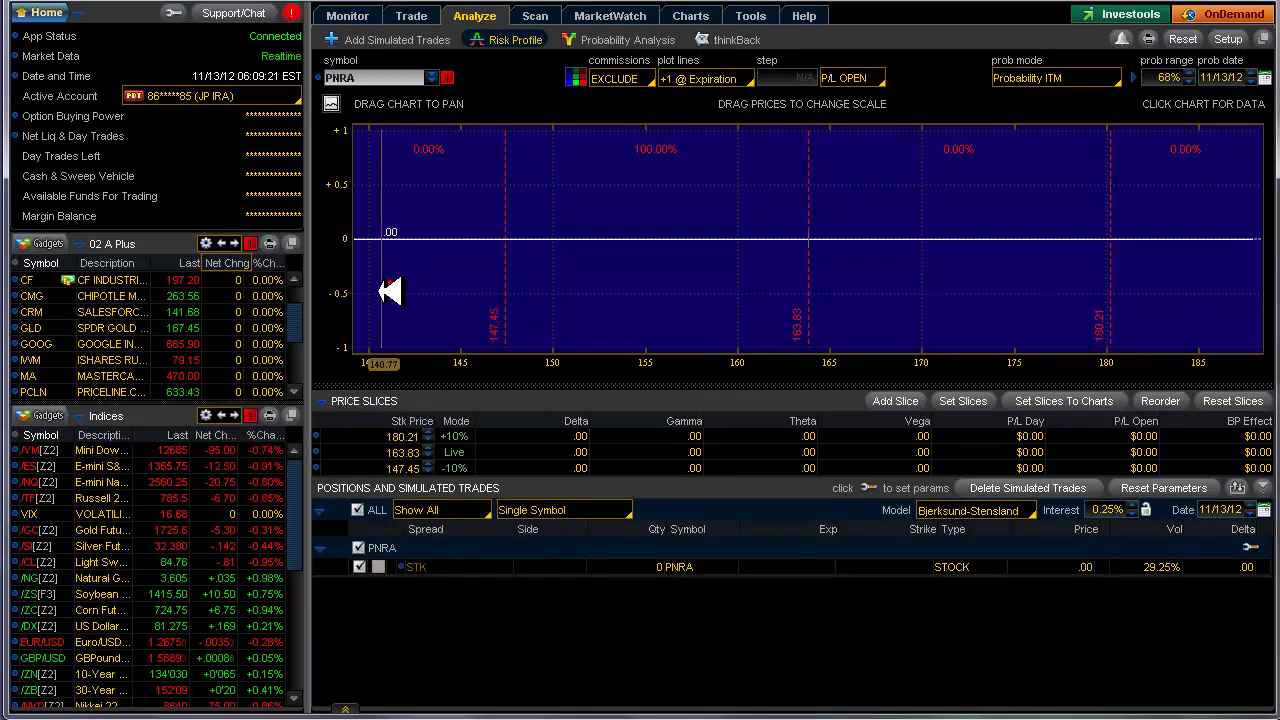
click(86, 414)
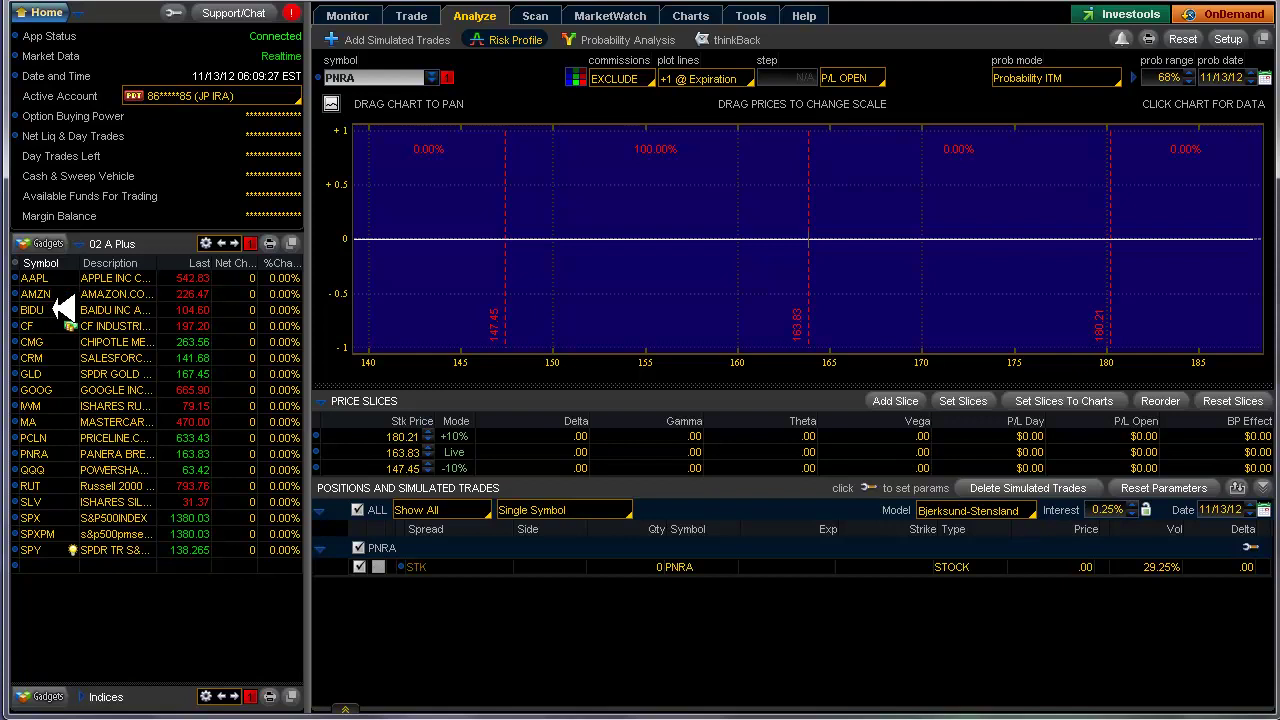
Load AMZN and then BIDU from the watchlist to review their charts, then return to the main window.
click(66, 292)
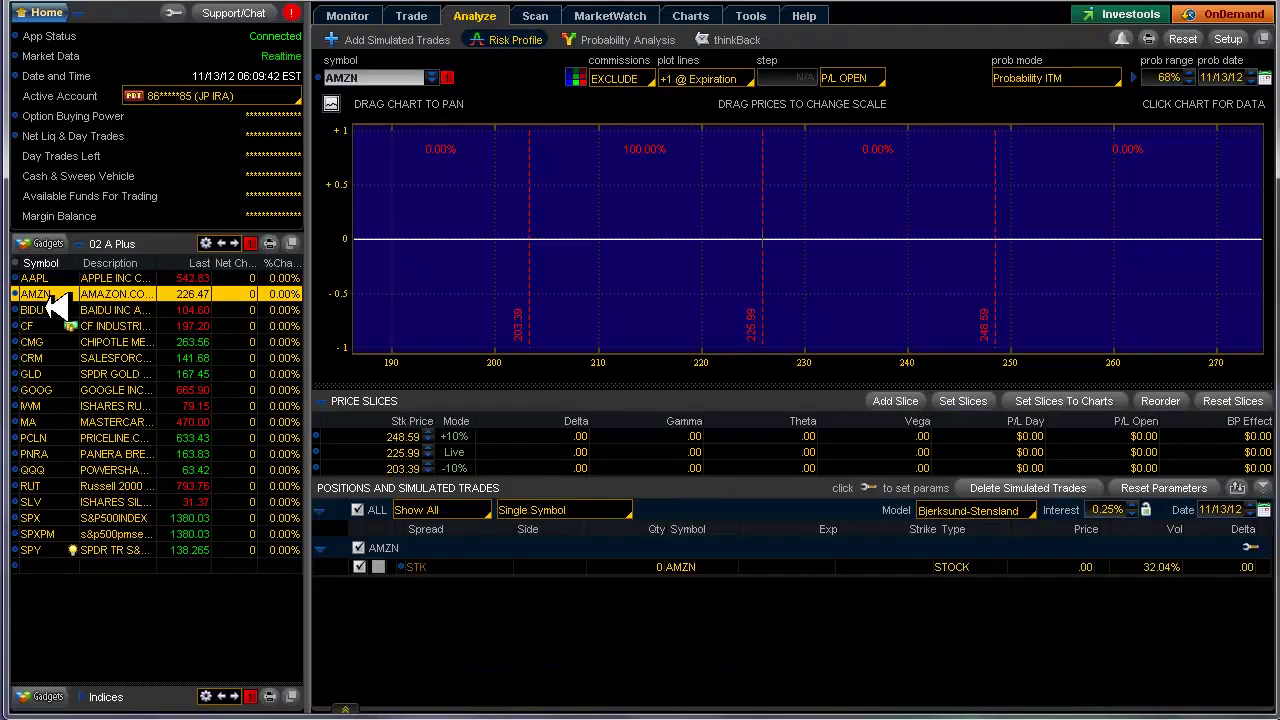
click(47, 309)
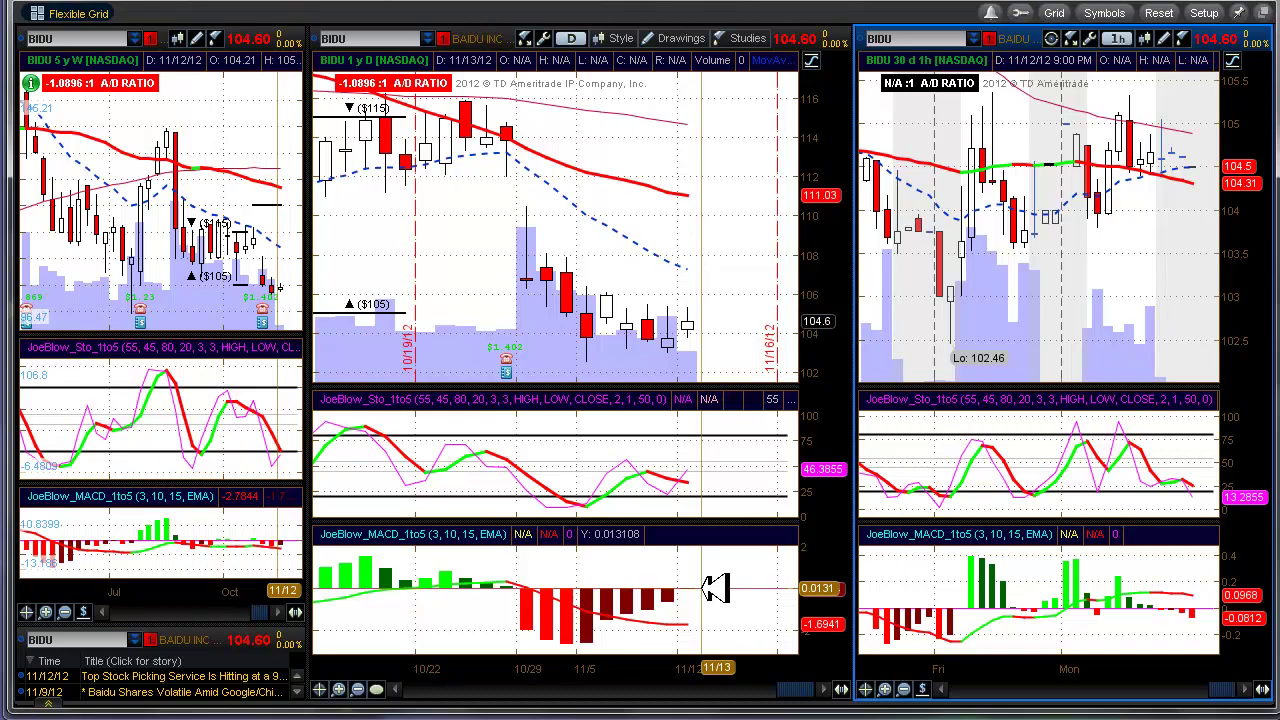
key(alt+Tab)
Load CF and then CMG from the watchlist, view each in the Flexible Grid charts, and return to the risk profile.
click(50, 326)
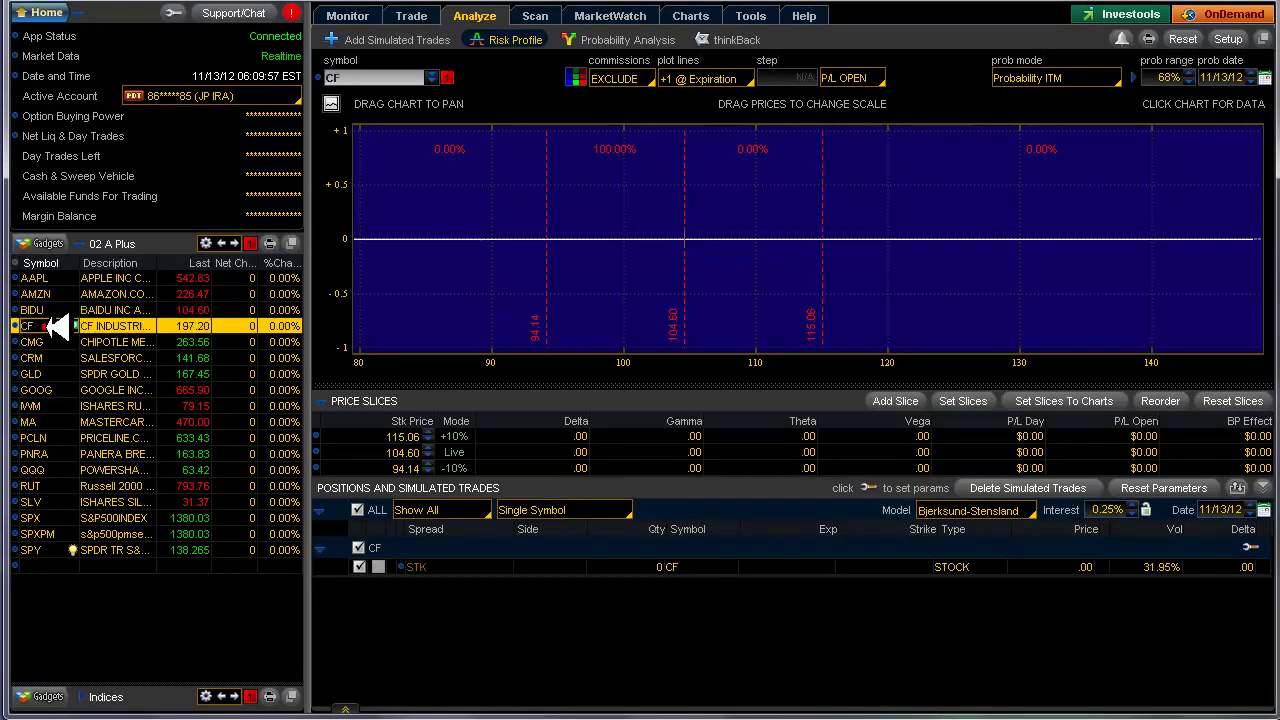
key(alt+Tab)
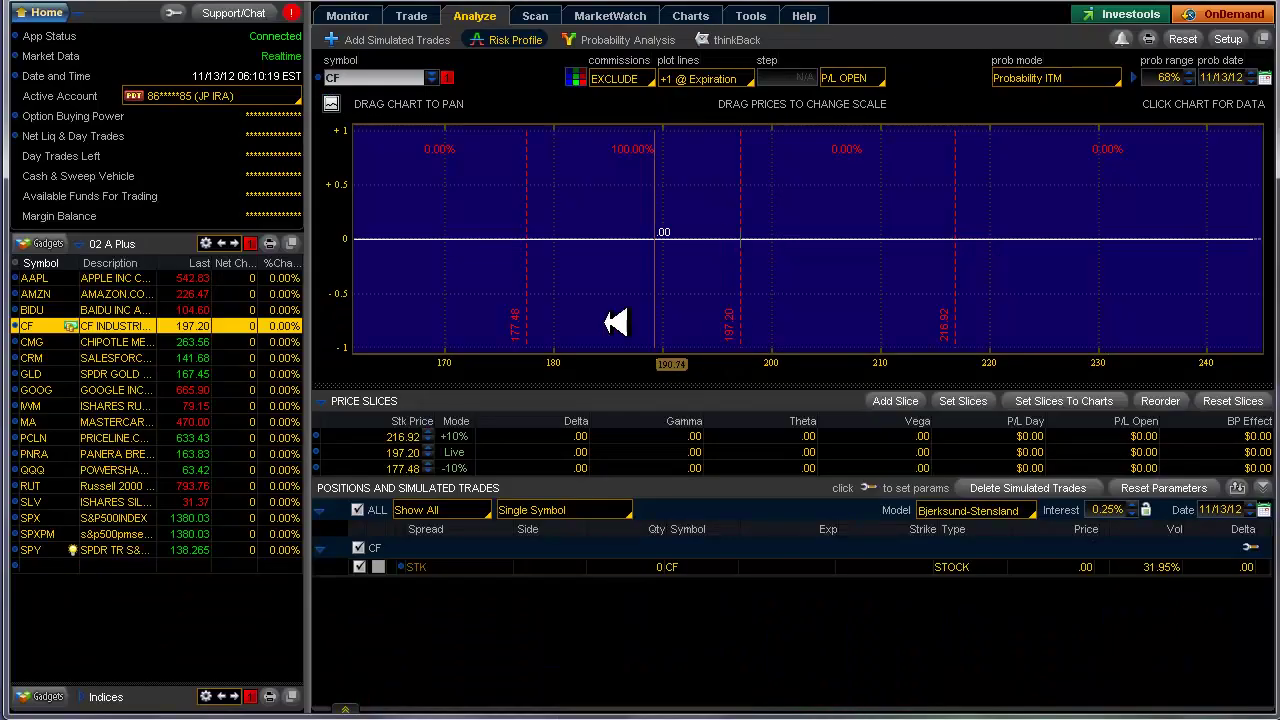
click(45, 342)
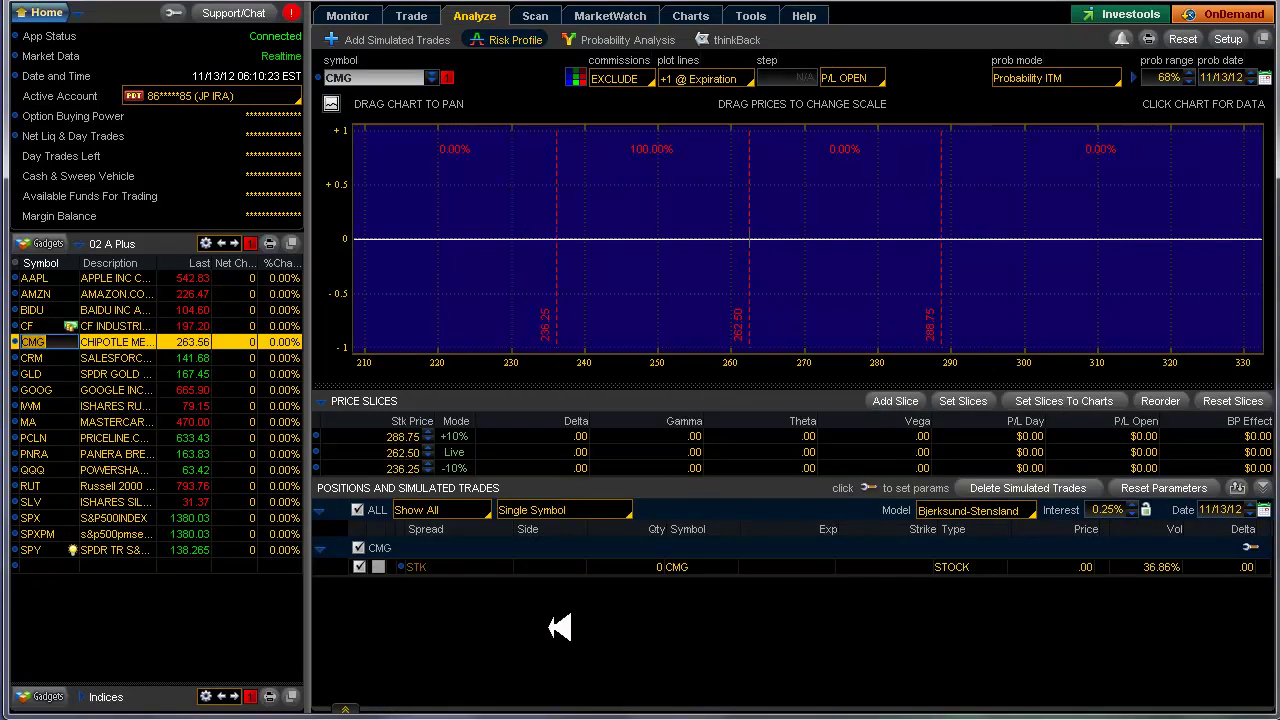
key(alt+Tab)
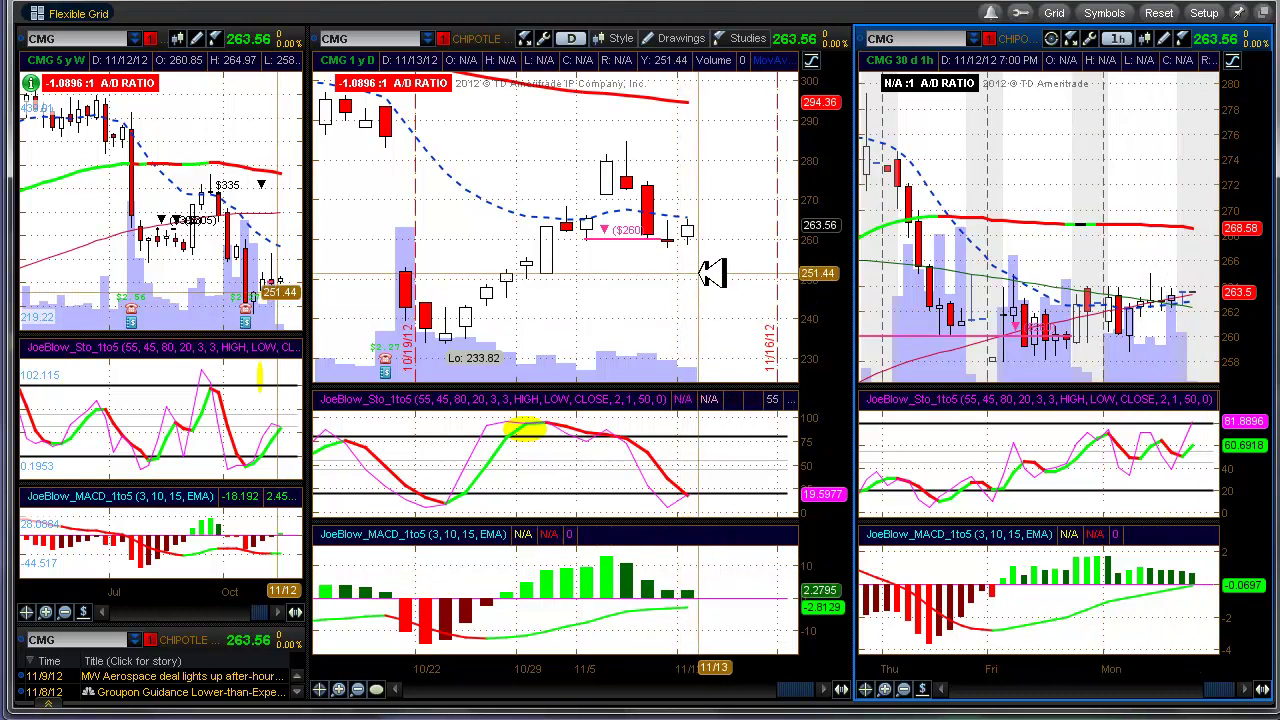
key(alt+Tab)
click(55, 358)
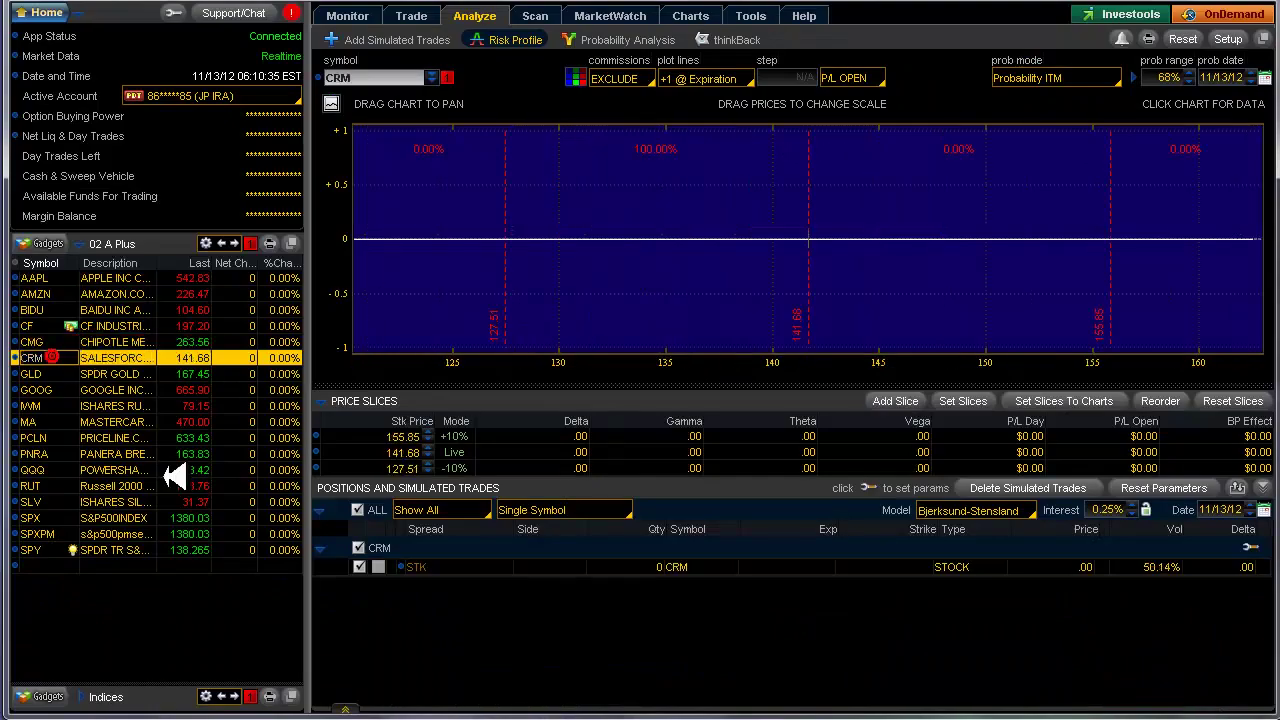
key(alt+Tab)
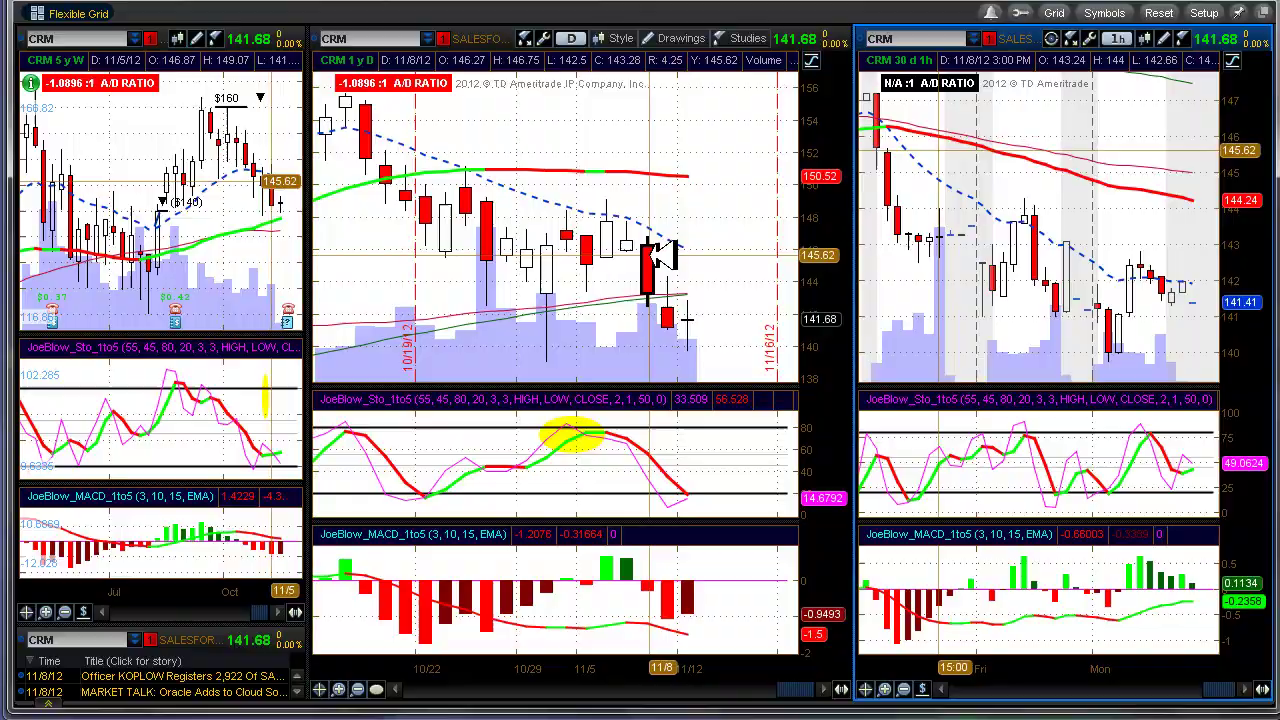
key(alt+Tab)
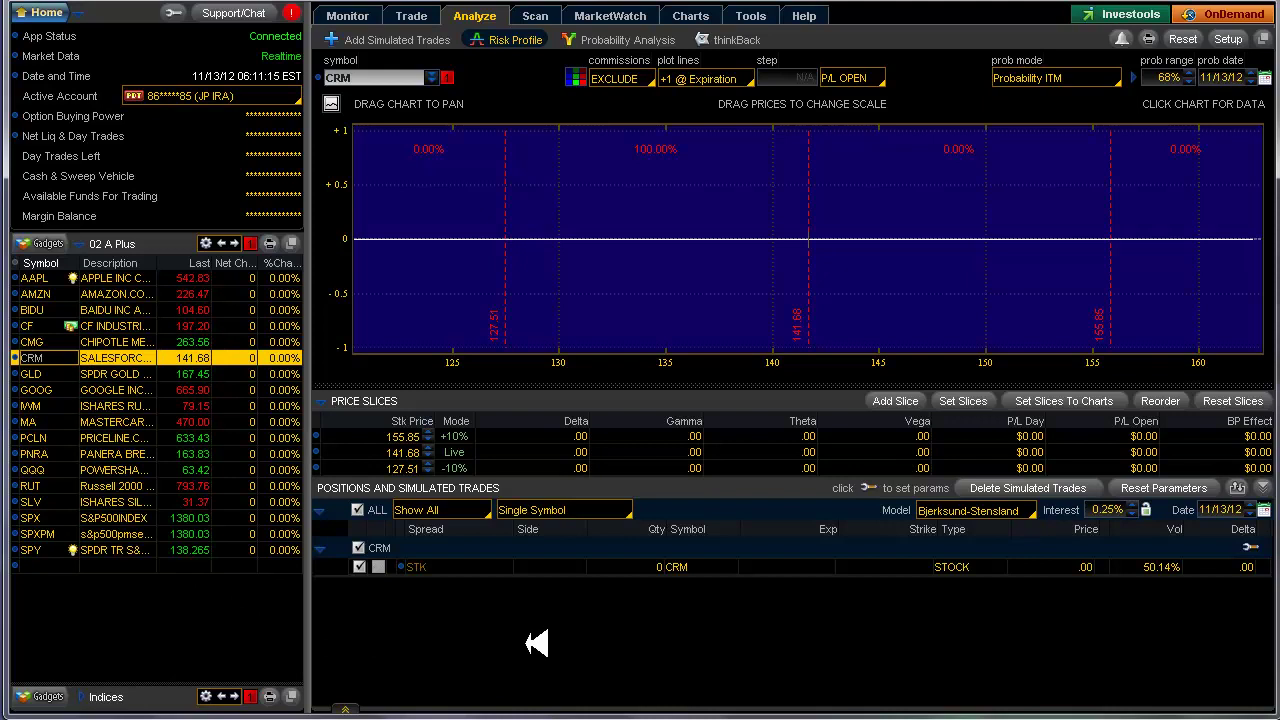
Show the Monitor page listing the GOOG, MA and PCLN positions.
click(362, 14)
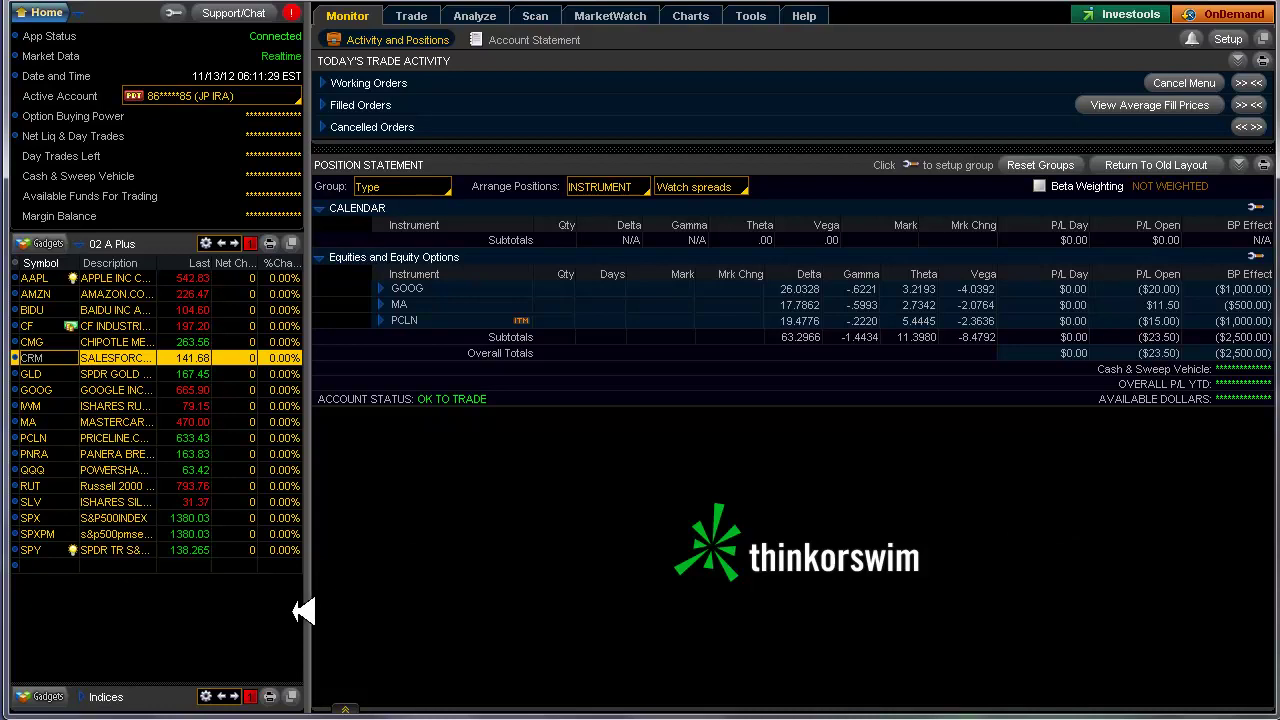
Expand the Indices quotes list back to full size.
click(80, 703)
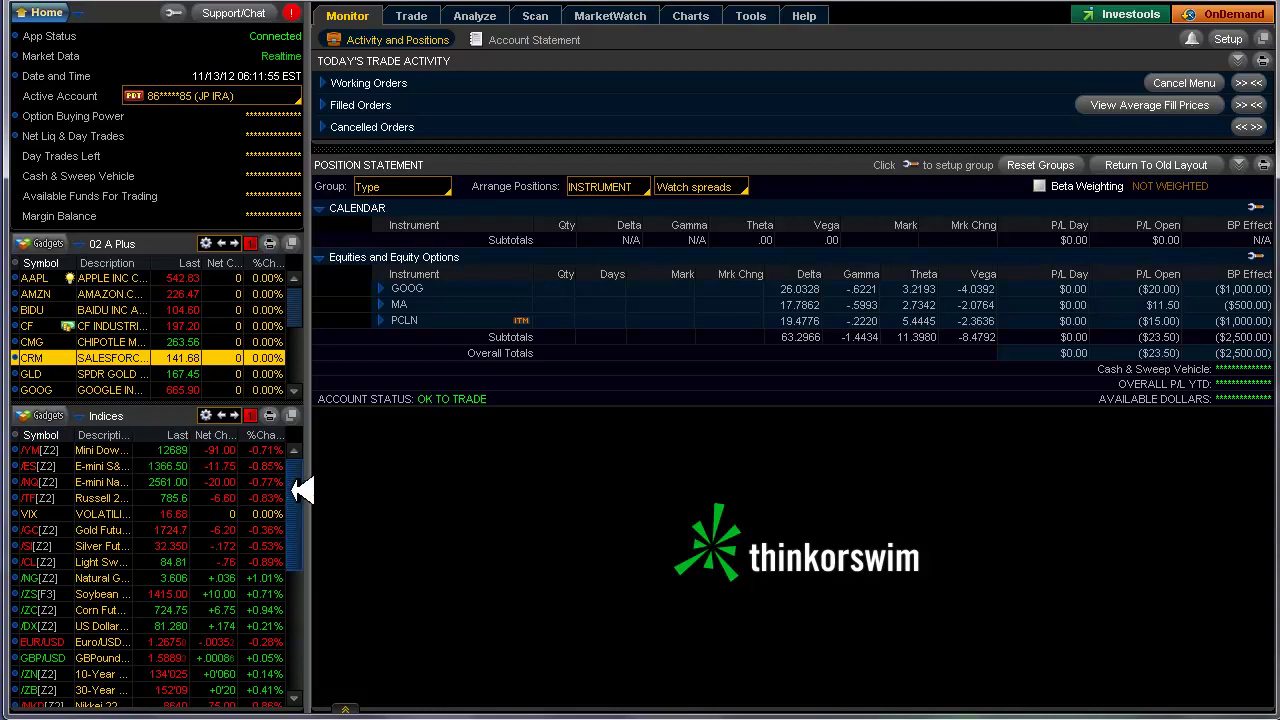
scroll(303, 489, down, 2)
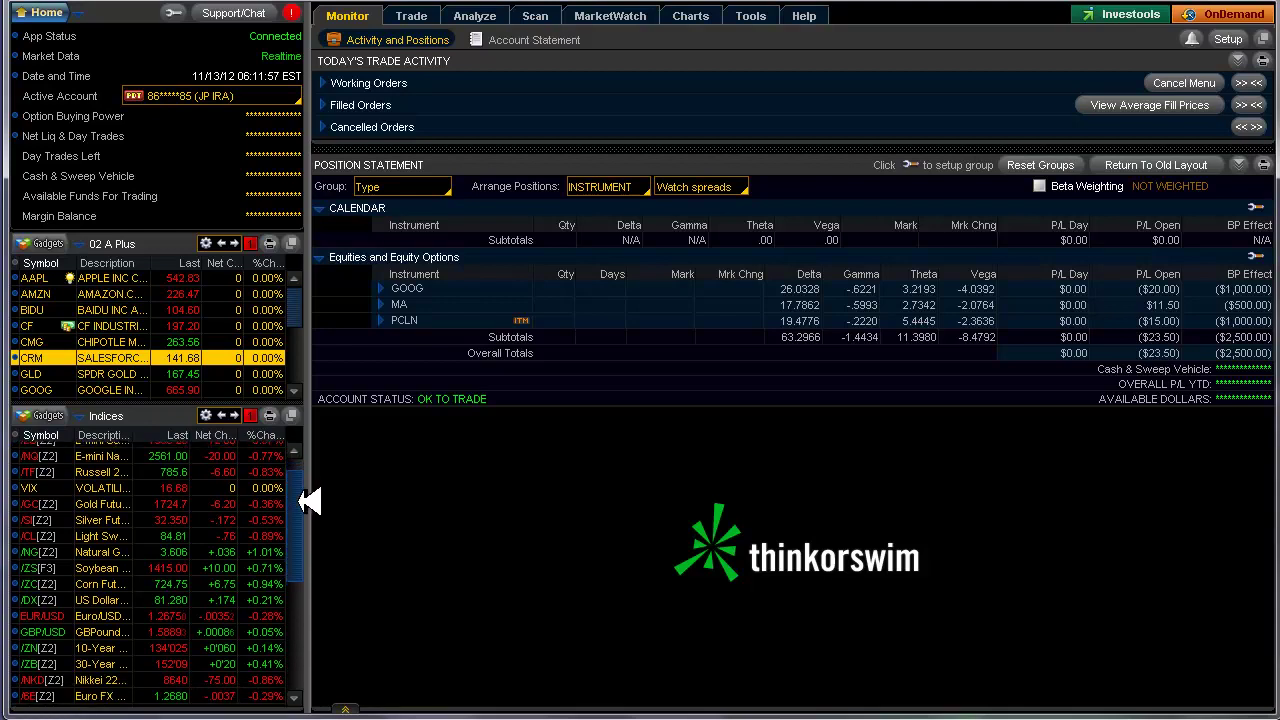
scroll(305, 490, up, 2)
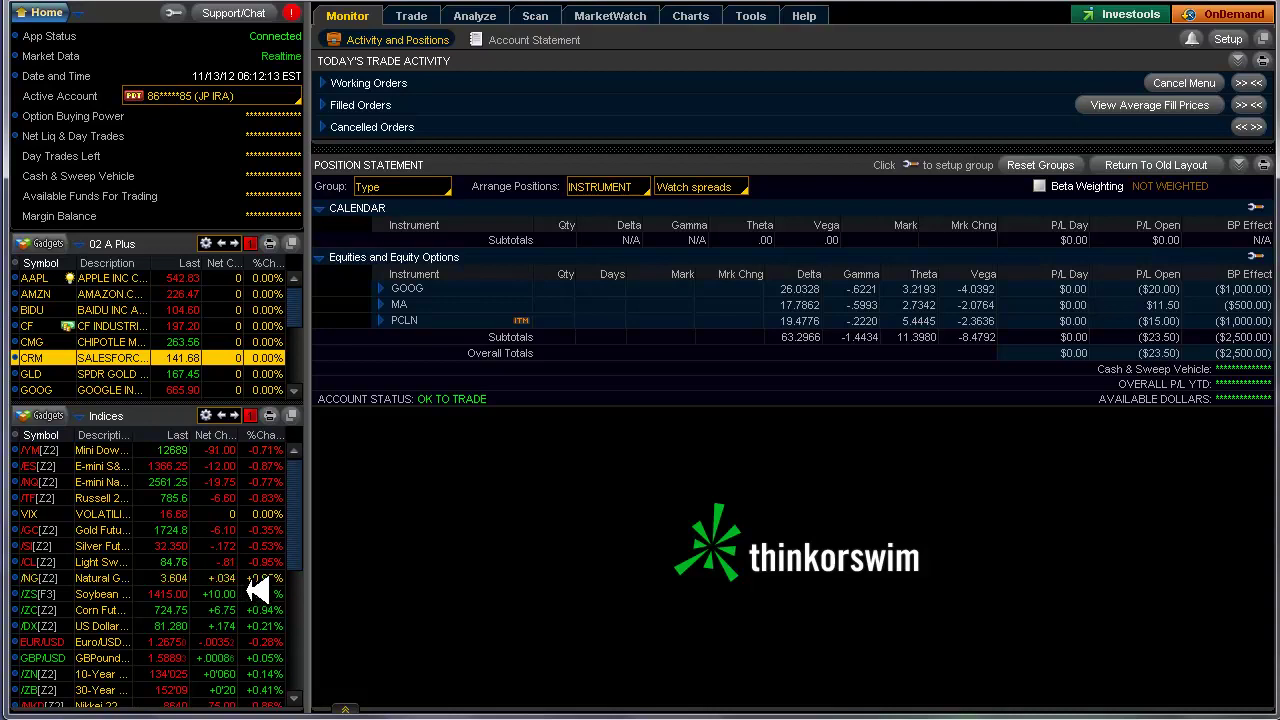
mouse_move(298, 537)
mouse_down()
mouse_move(299, 560)
mouse_move(299, 518)
mouse_up()
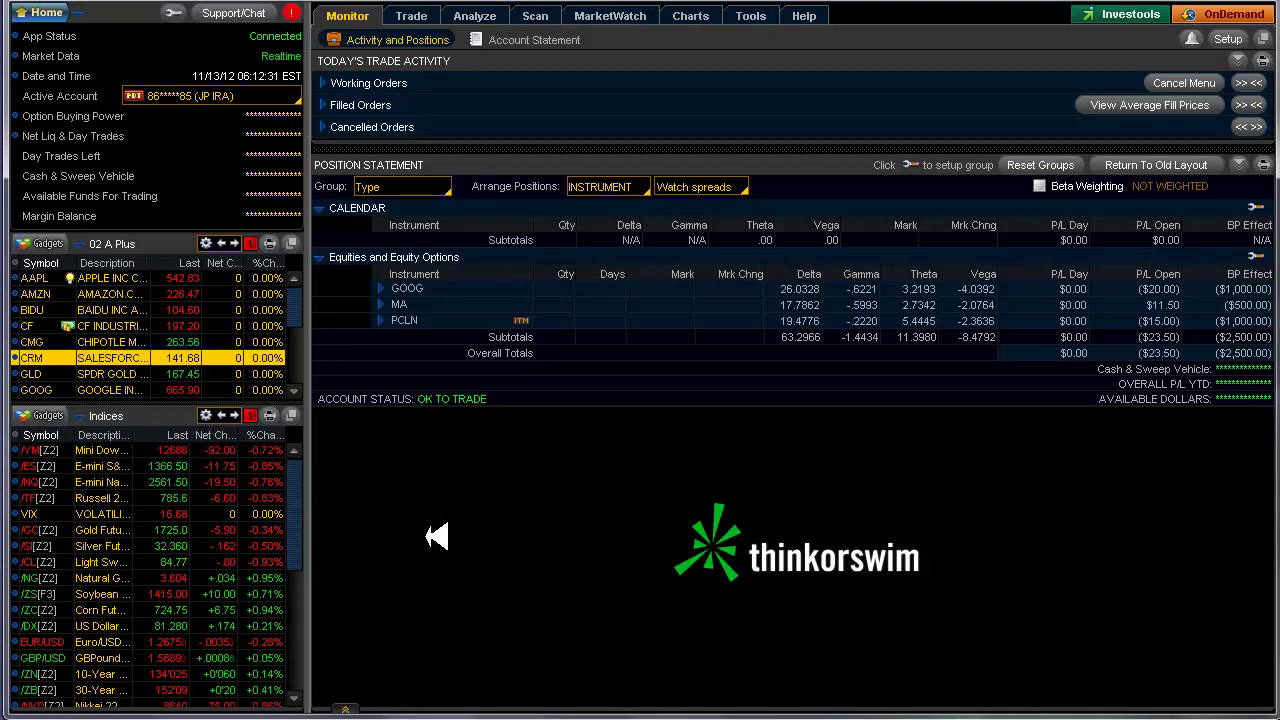
scroll(303, 514, down, 2)
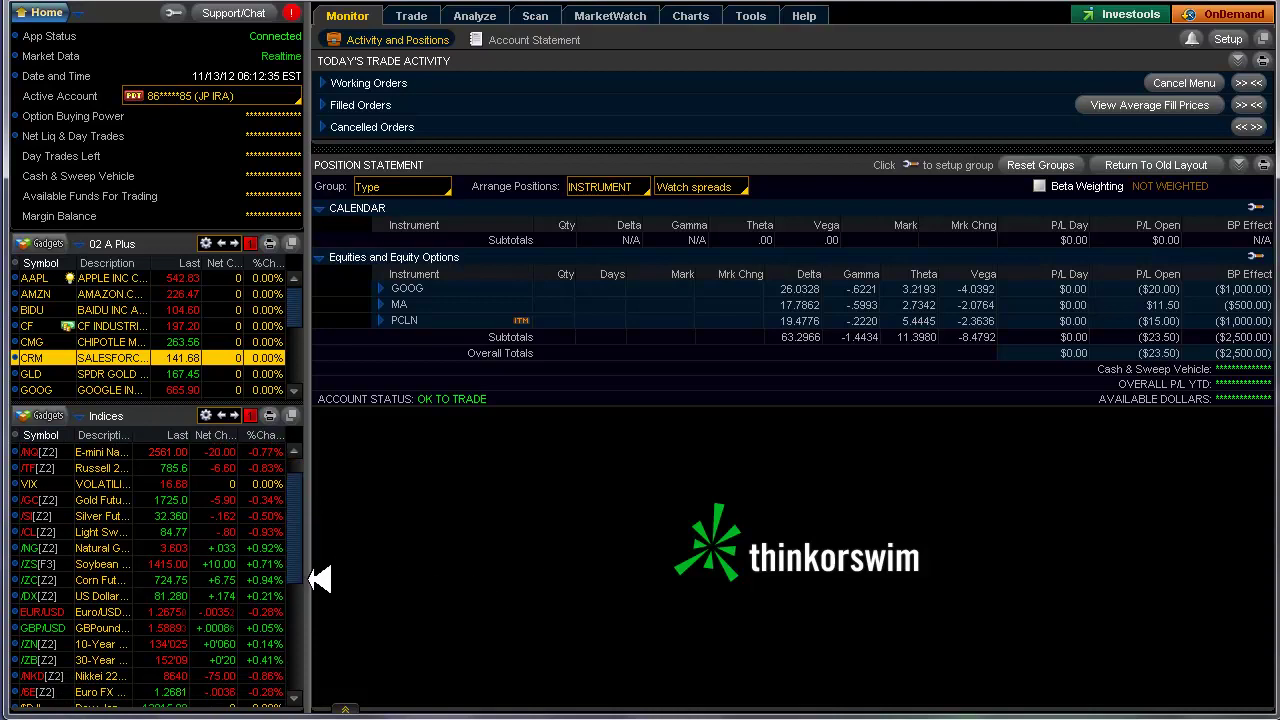
drag(299, 548, 299, 553)
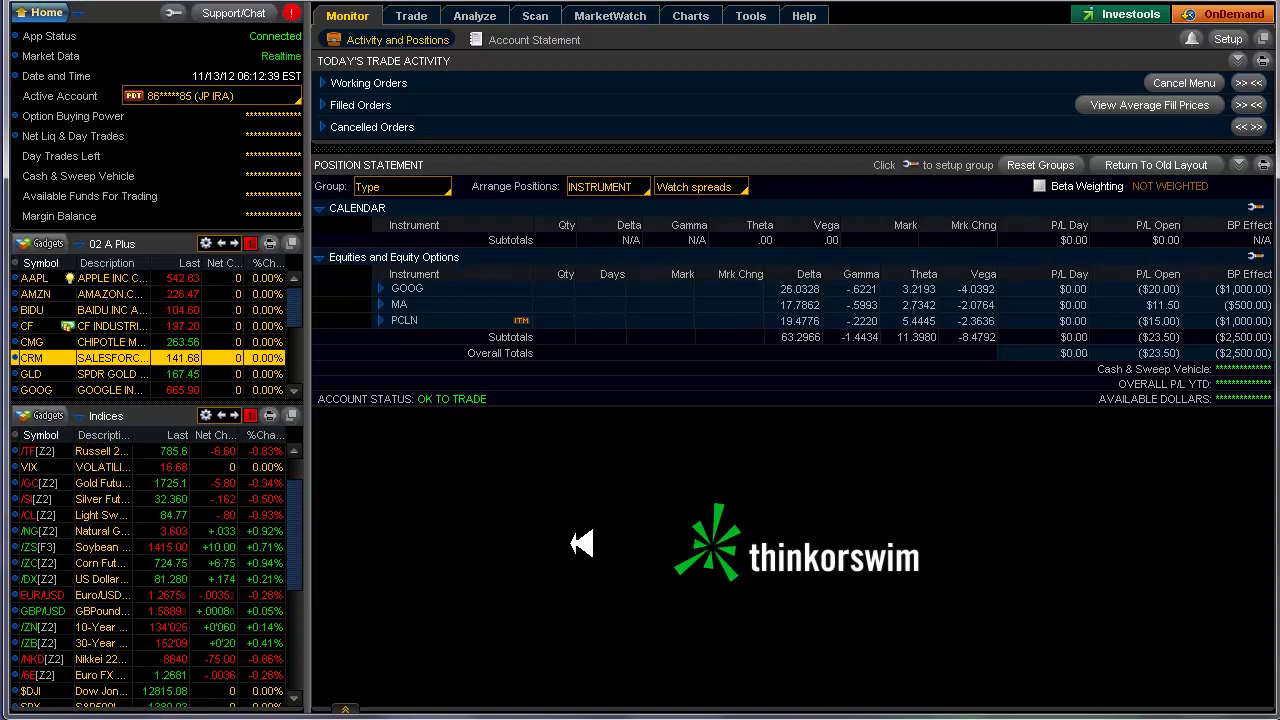
drag(298, 550, 300, 534)
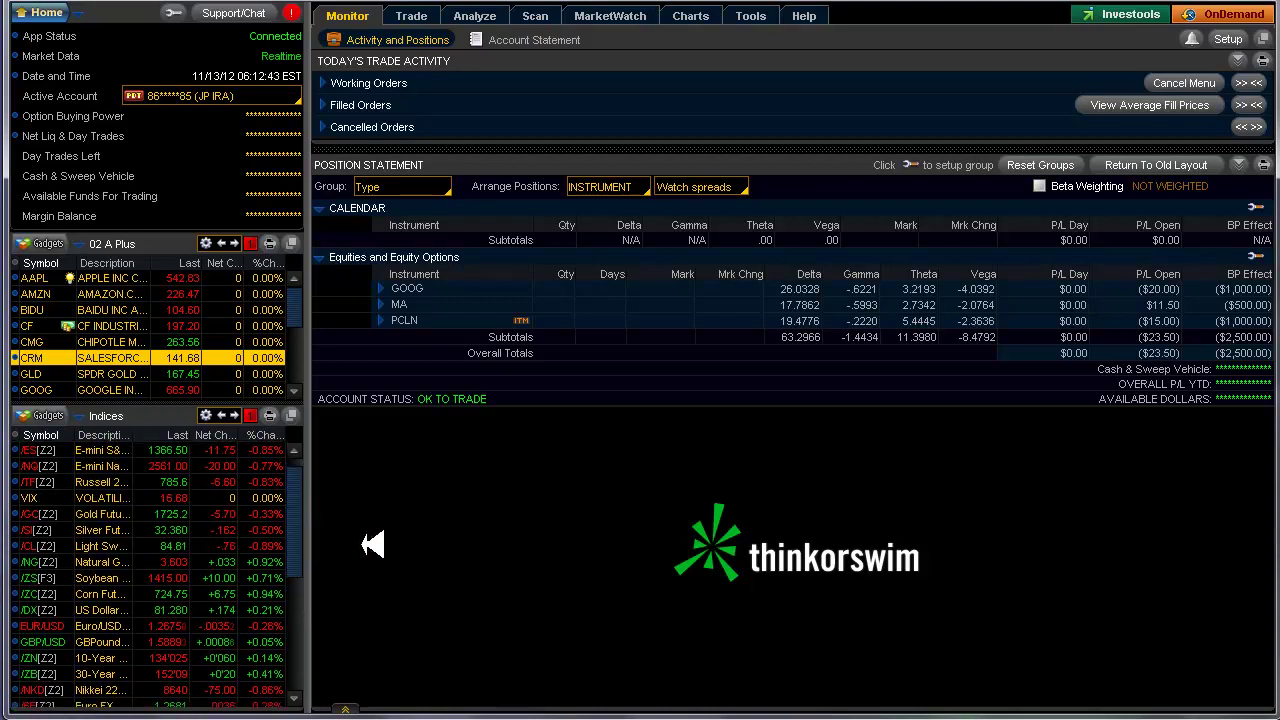